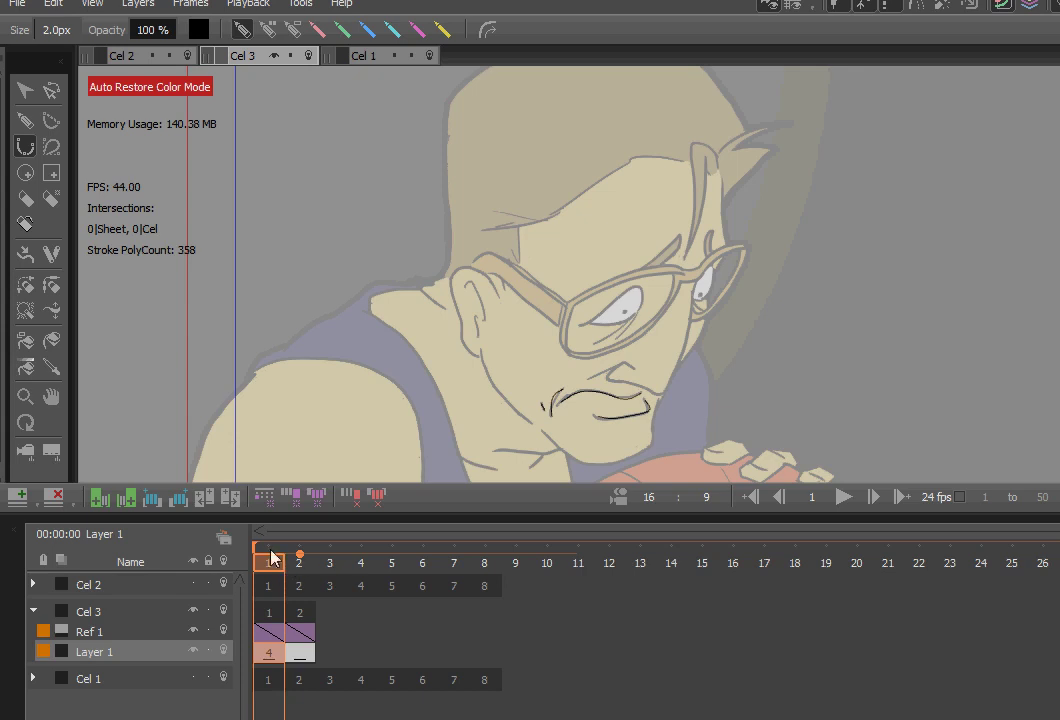
# Compare Cel 3's mouth drawings on frames 1 and 2, try the drawing tools, and end on frame 2
pyautogui.click(299, 564)
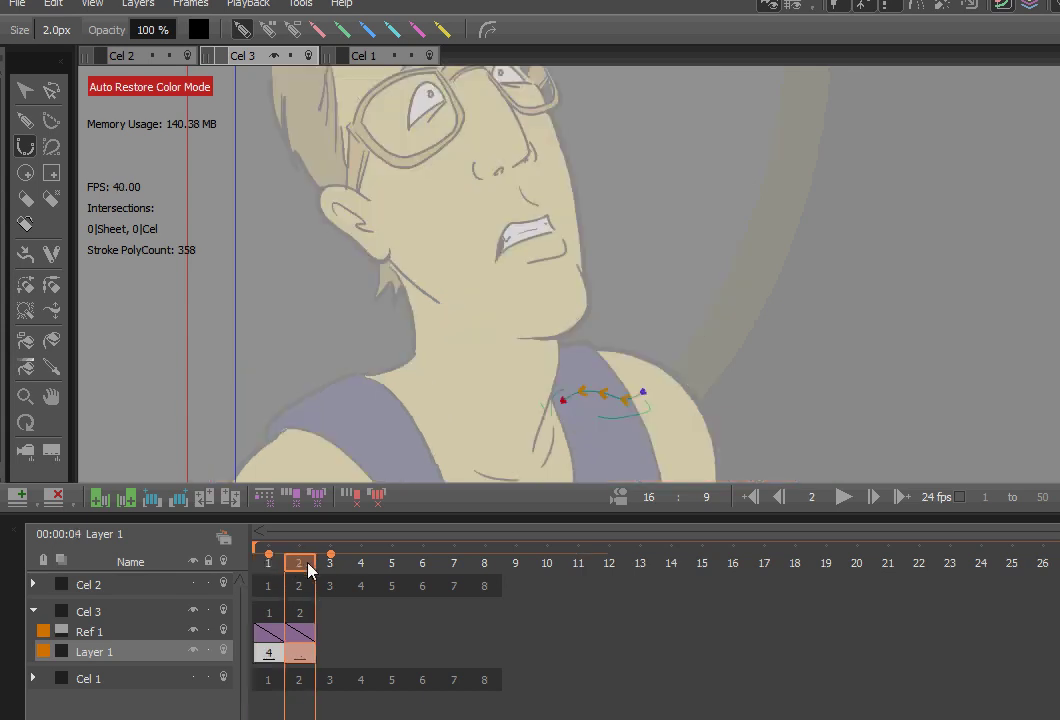
pyautogui.click(273, 564)
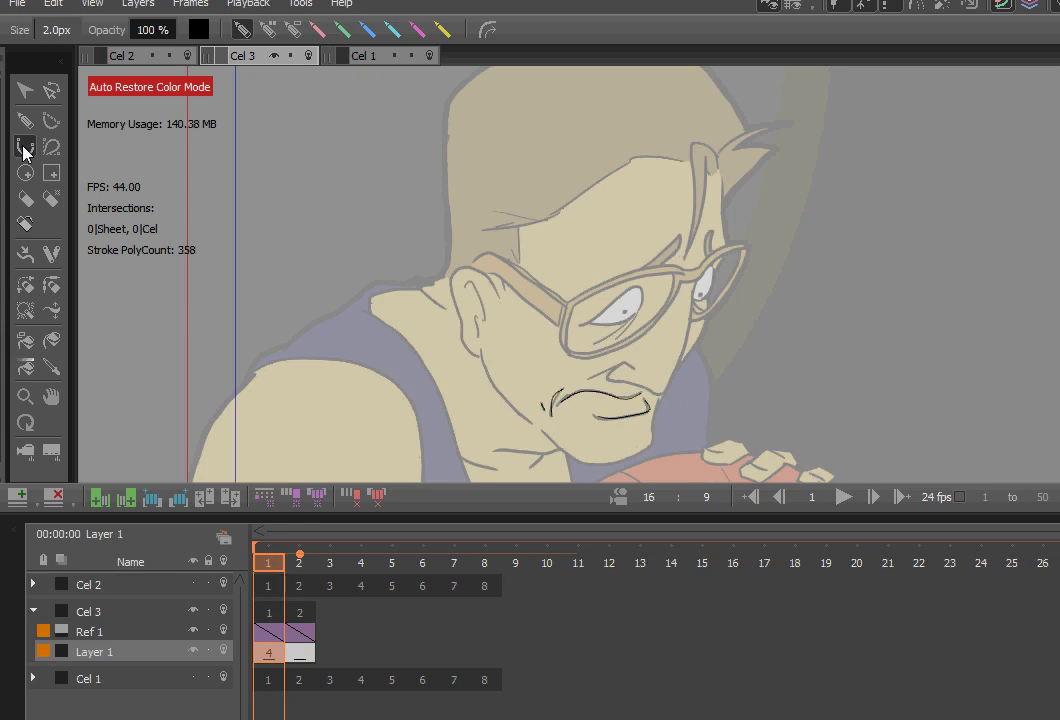
pyautogui.click(24, 121)
pyautogui.click(25, 147)
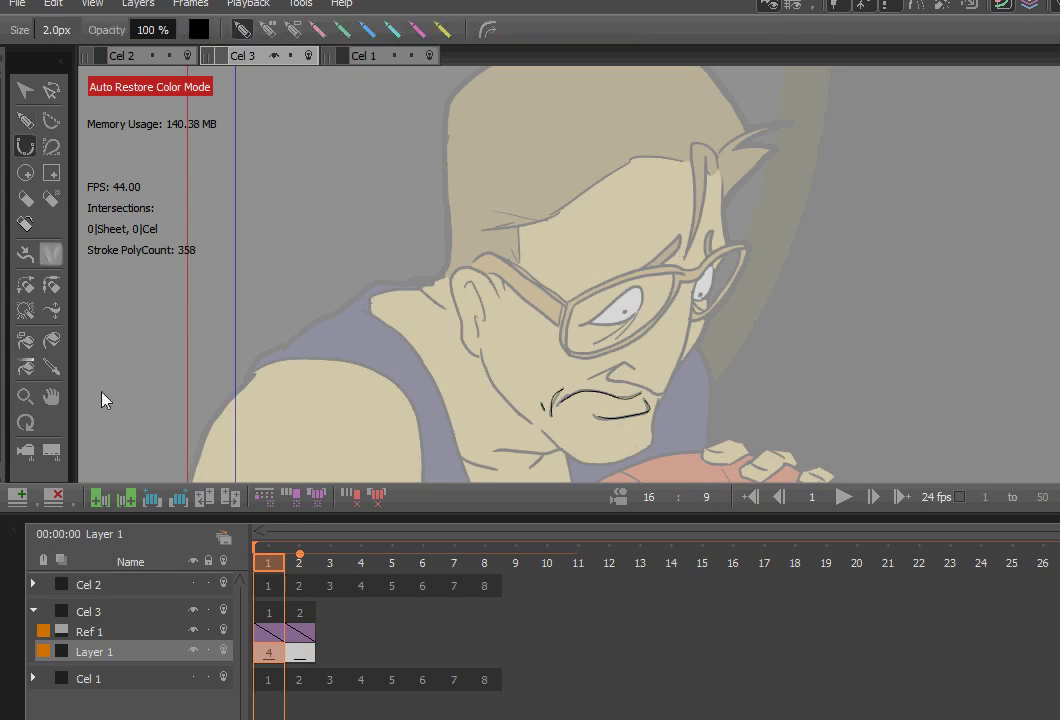
pyautogui.click(302, 565)
pyautogui.click(271, 565)
pyautogui.click(305, 567)
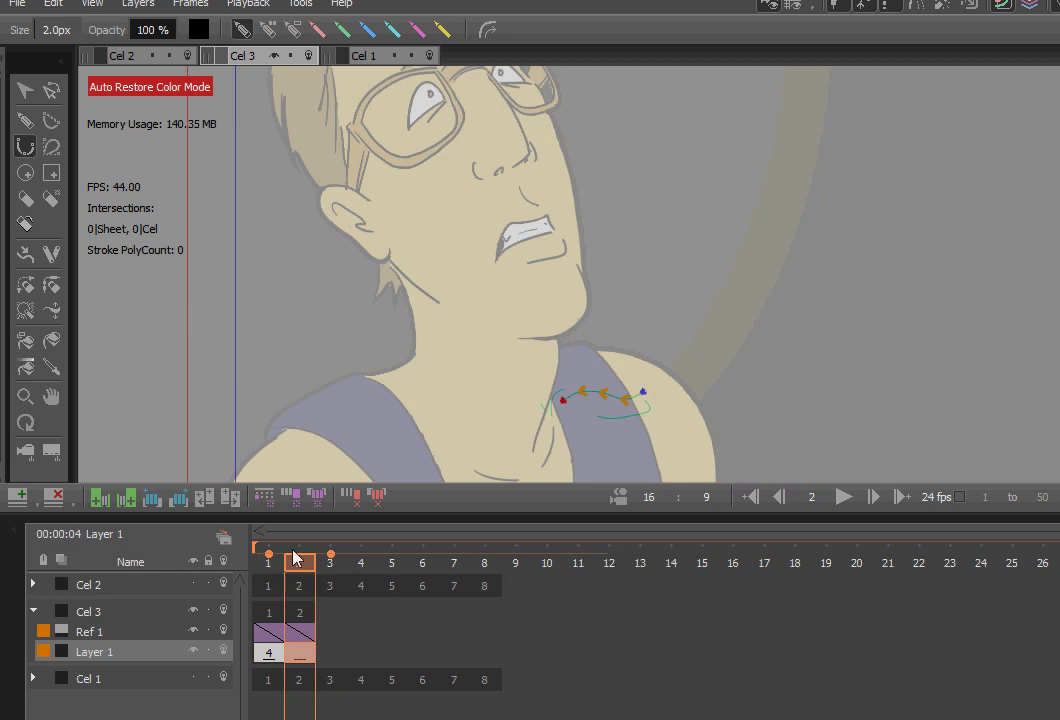
# Draw mouth strokes on frame 2, undoing the chin stroke, and add short lines at the mouth corners
pyautogui.click(26, 124)
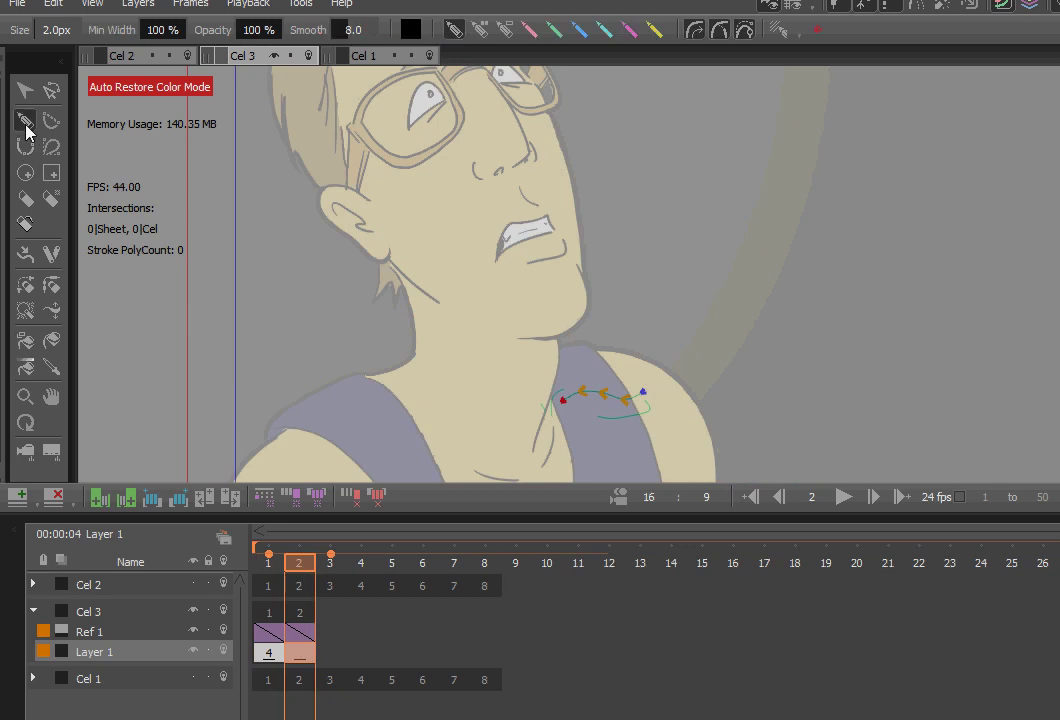
pyautogui.click(25, 145)
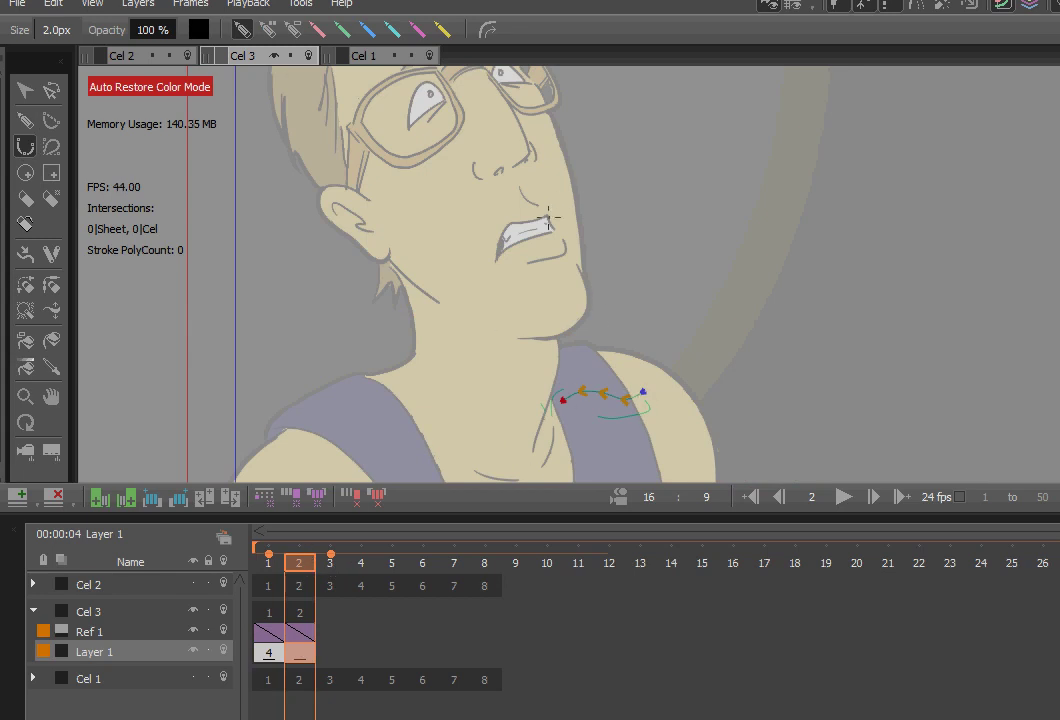
pyautogui.moveTo(548, 215)
pyautogui.mouseDown()
pyautogui.moveTo(512, 224)
pyautogui.moveTo(499, 255)
pyautogui.moveTo(590, 294)
pyautogui.mouseUp()
pyautogui.hotkey('ctrl', 'z')
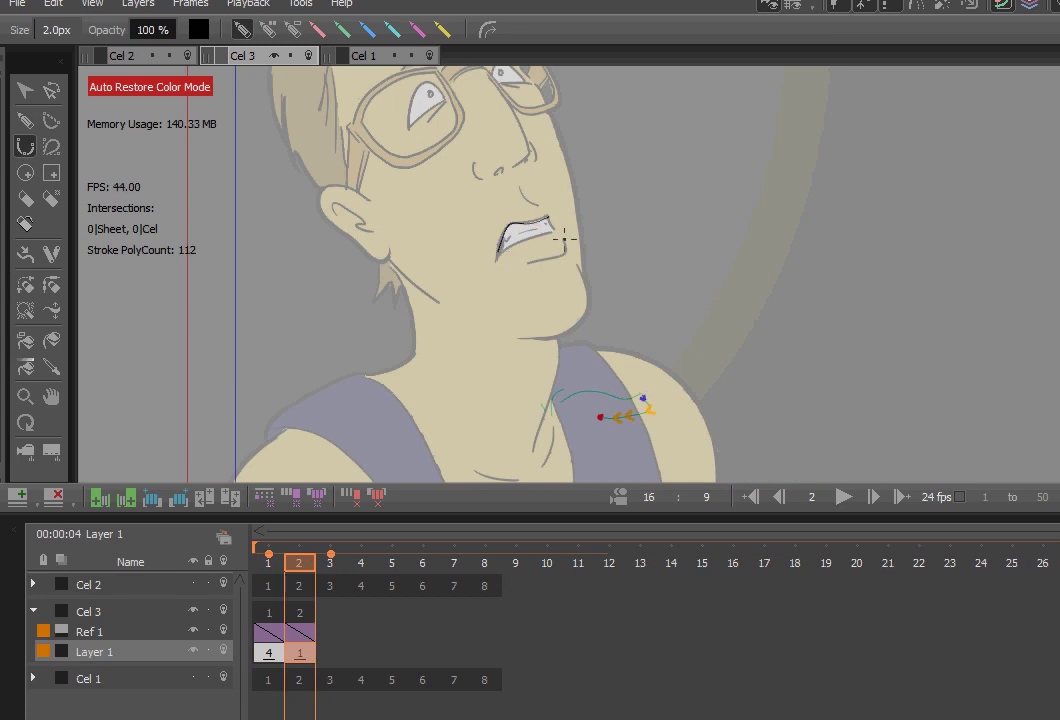
pyautogui.moveTo(564, 236); pyautogui.dragTo(528, 262)
pyautogui.moveTo(491, 236); pyautogui.dragTo(490, 262)
pyautogui.press('4')
pyautogui.click(25, 120)
pyautogui.click(268, 563)
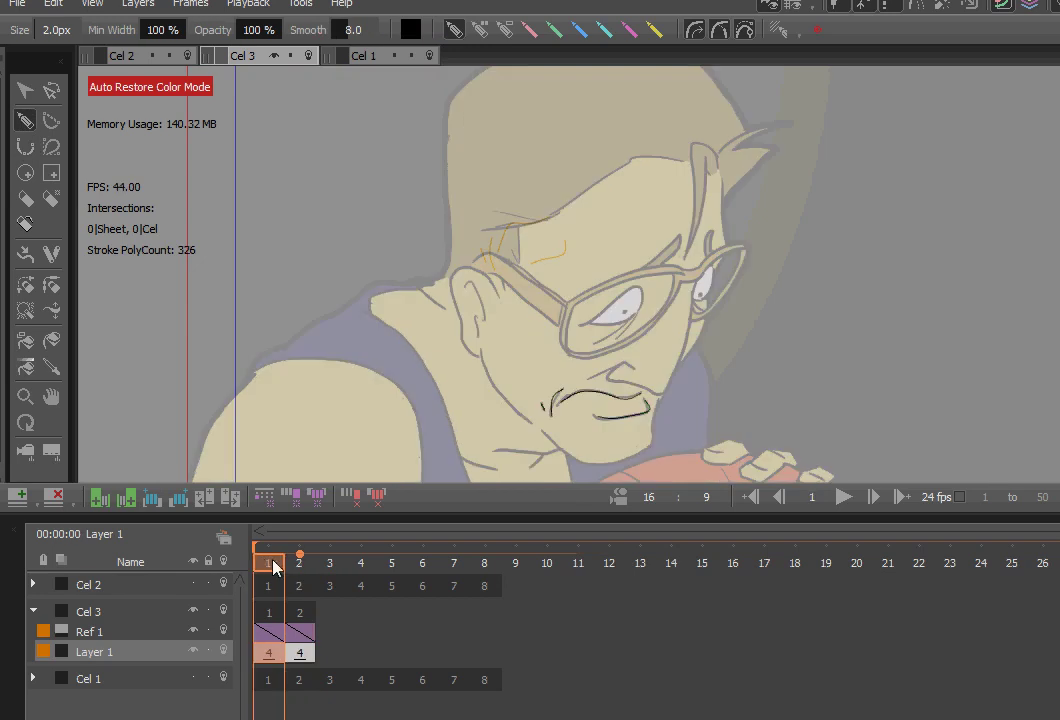
pyautogui.click(270, 564)
pyautogui.click(33, 679)
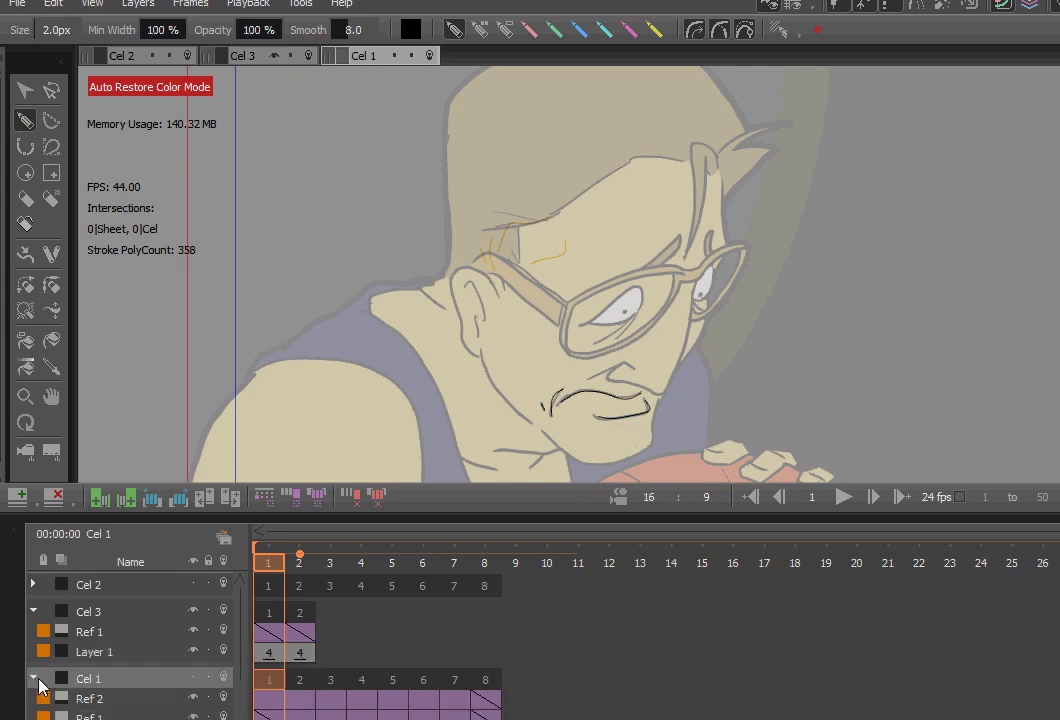
pyautogui.click(193, 679)
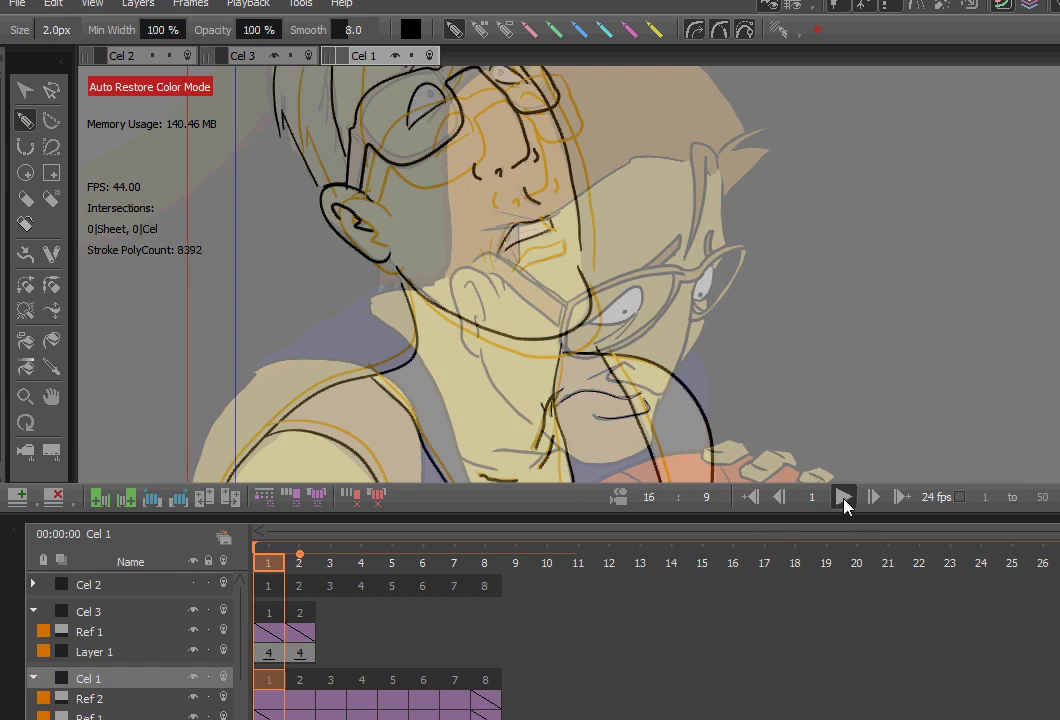
pyautogui.click(843, 500)
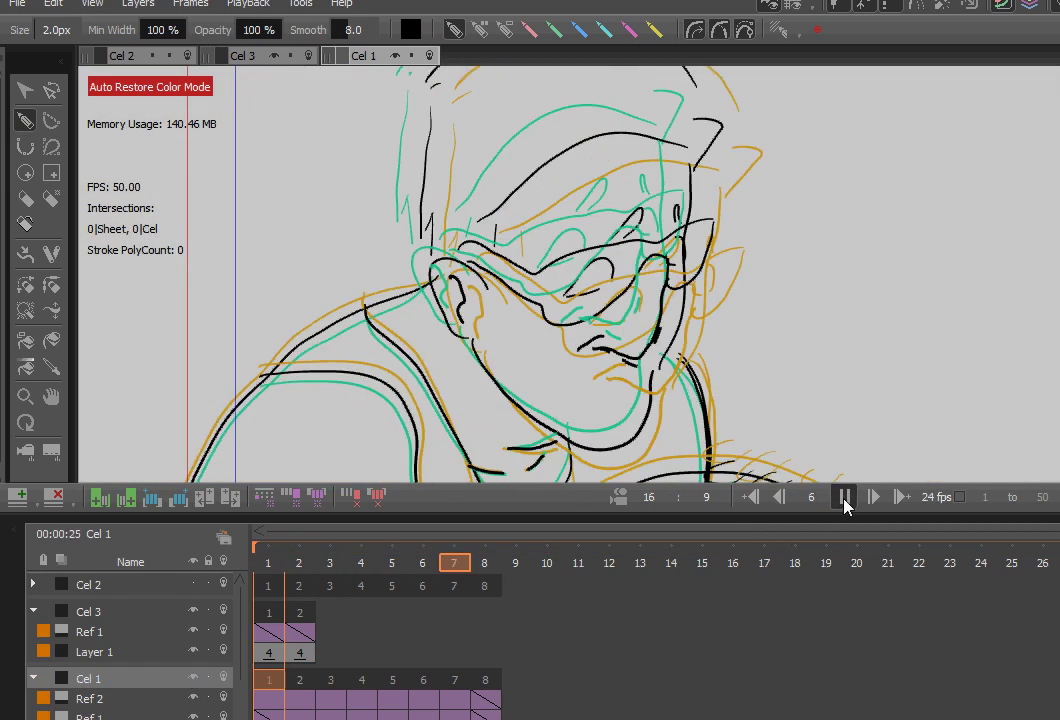
pyautogui.click(843, 498)
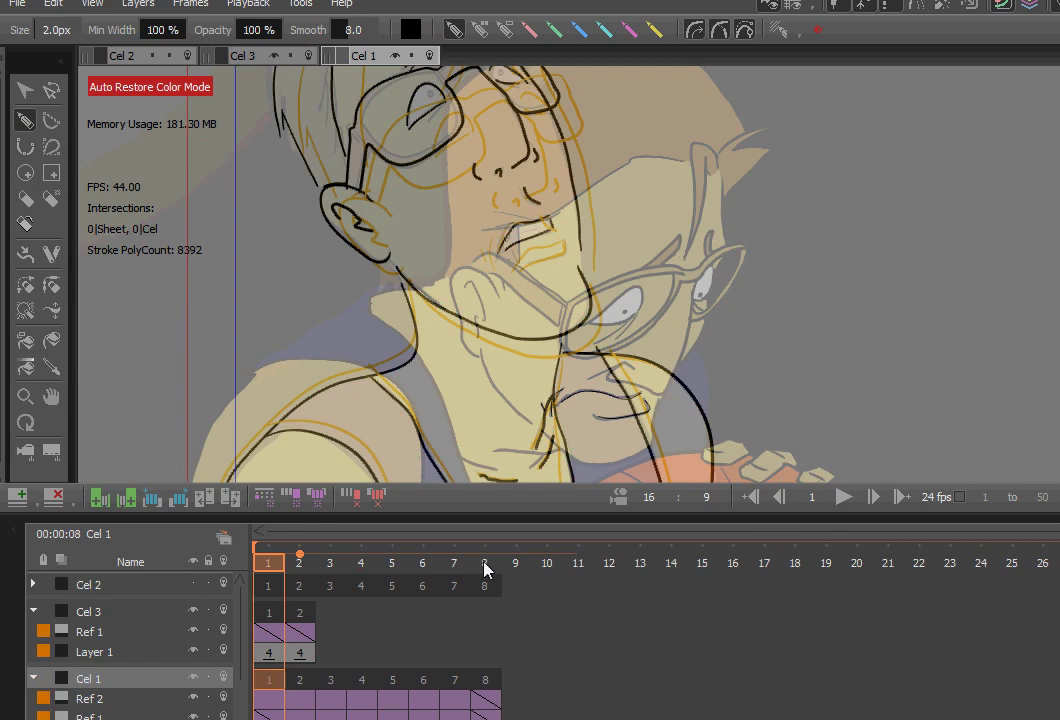
pyautogui.click(194, 679)
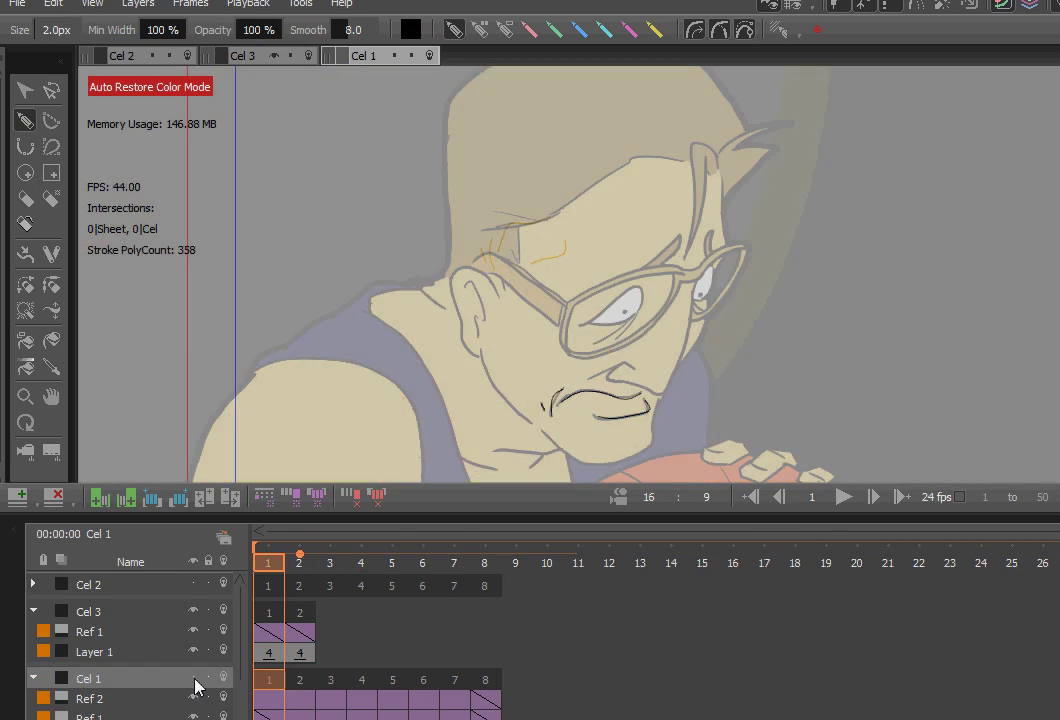
pyautogui.click(33, 680)
pyautogui.click(305, 567)
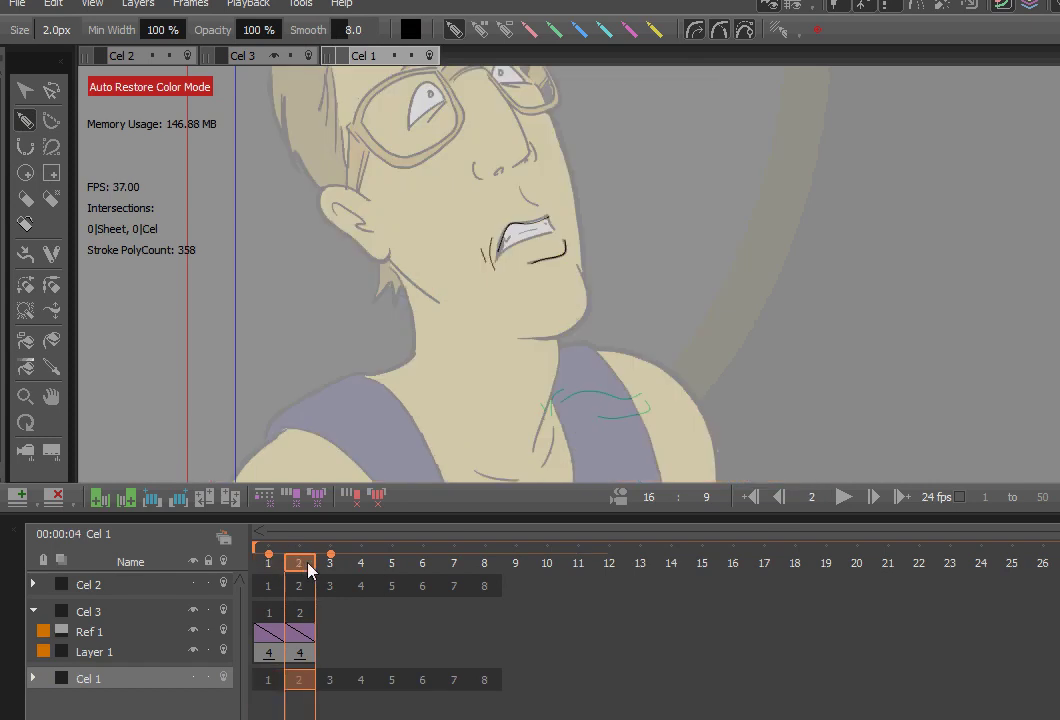
pyautogui.click(277, 570)
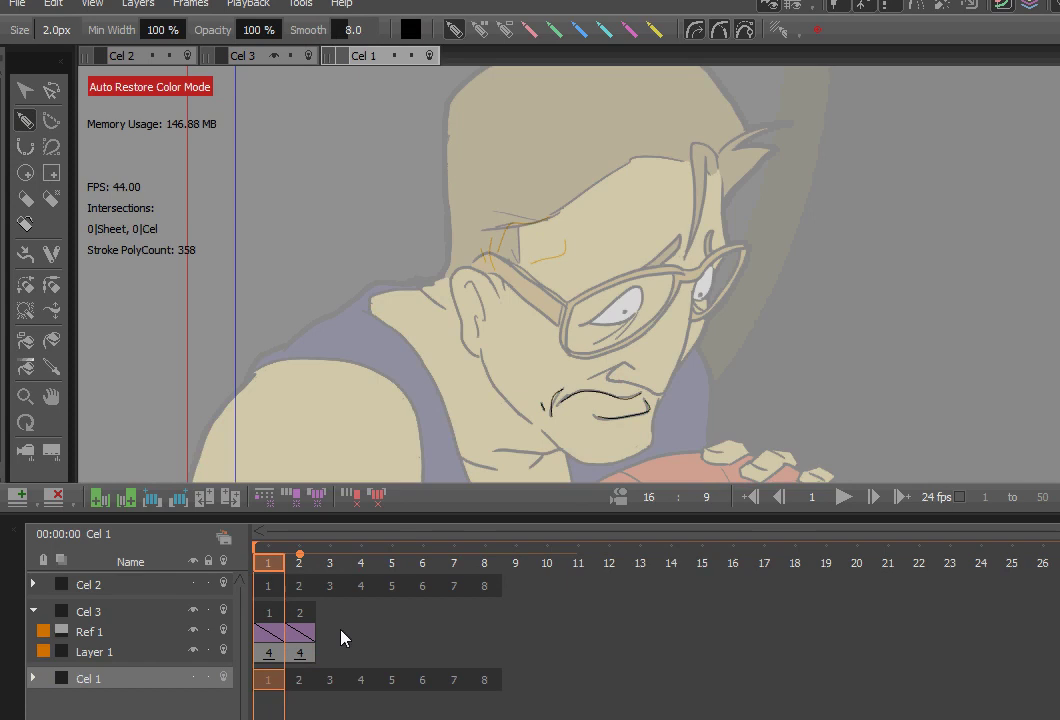
pyautogui.click(130, 653)
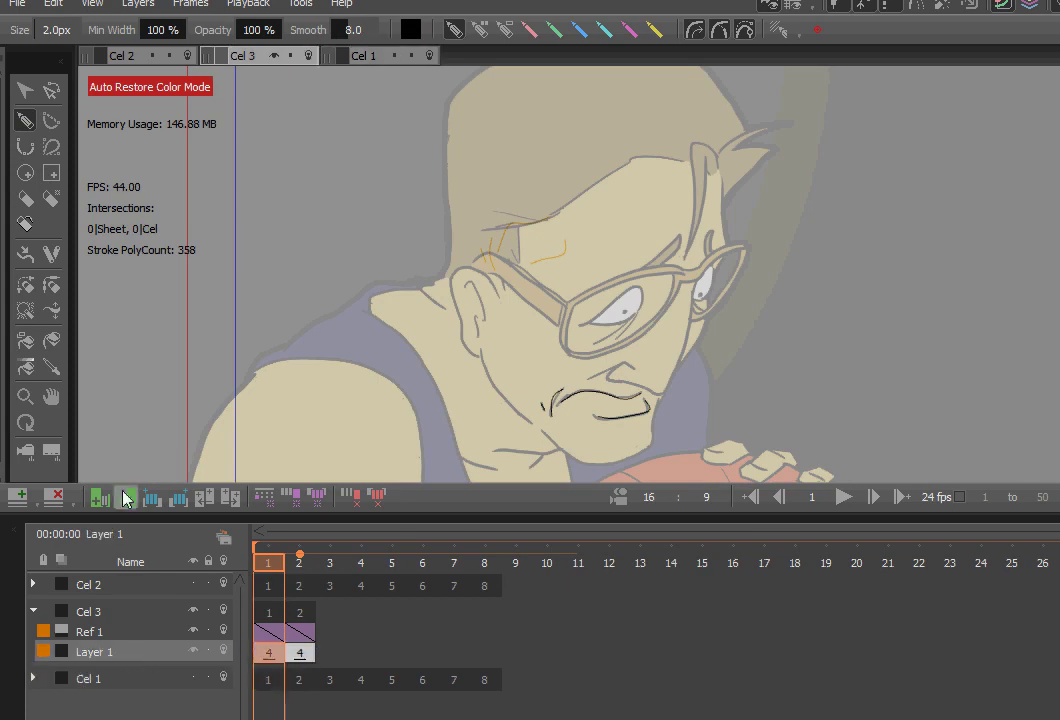
# Insert blank frames into Layer 1 until it reaches frame 8, then return to frame 1
pyautogui.click(176, 502)
pyautogui.click(176, 503)
pyautogui.click(176, 503)
pyautogui.click(176, 503)
pyautogui.click(176, 503)
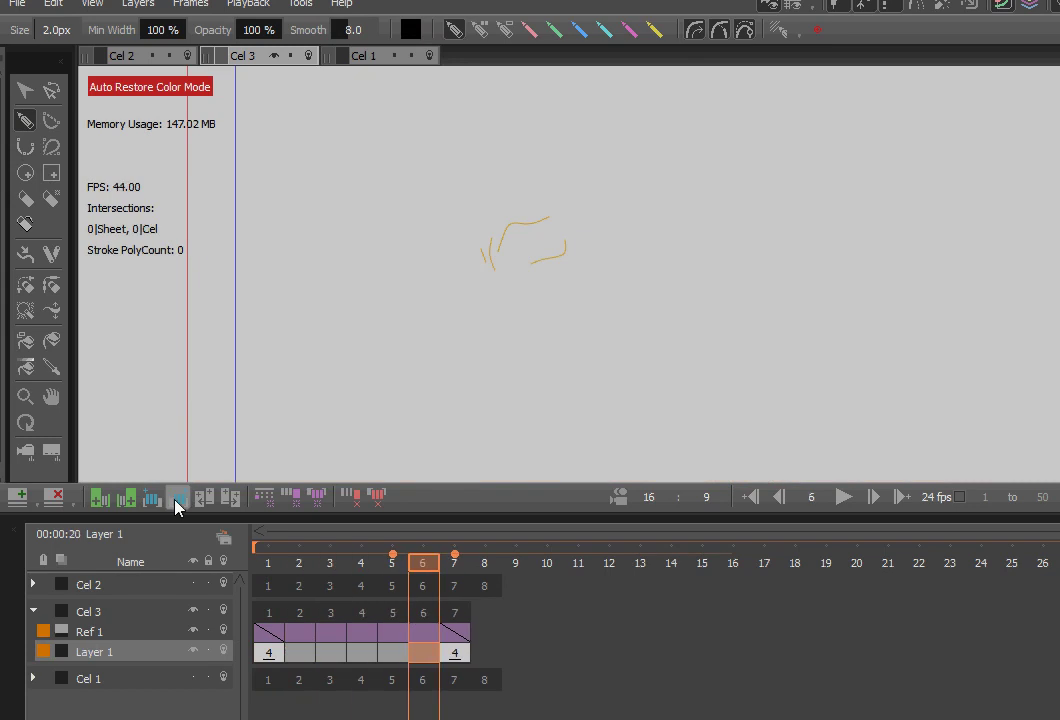
pyautogui.click(176, 503)
pyautogui.click(408, 566)
pyautogui.moveTo(408, 566); pyautogui.dragTo(260, 566)
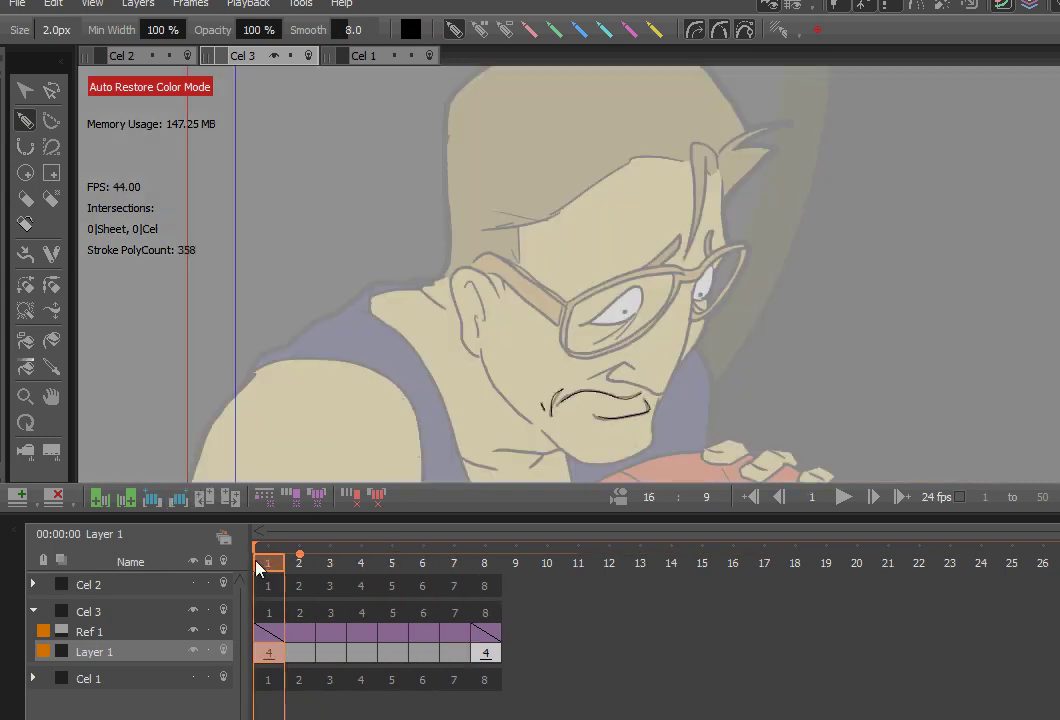
# Generate inbetweens from frame 1 between the two mouth drawings and preview them in a loop
pyautogui.rightClick(270, 657)
pyautogui.click(348, 378)
pyautogui.moveTo(285, 570); pyautogui.dragTo(397, 583)
pyautogui.click(843, 496)
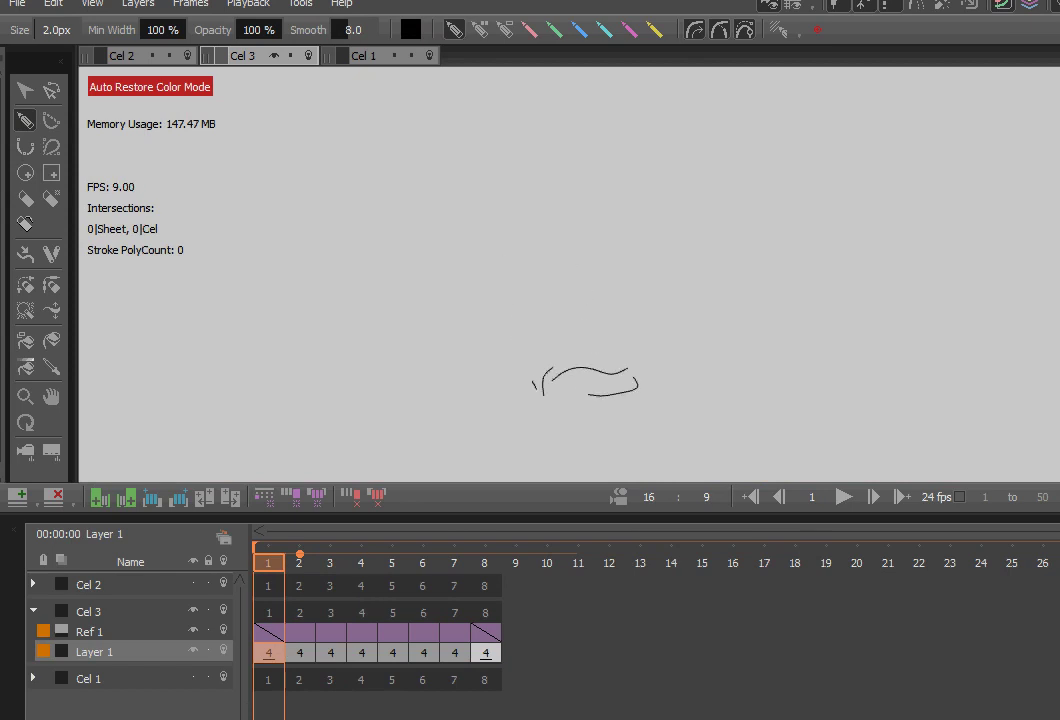
pyautogui.press('space')
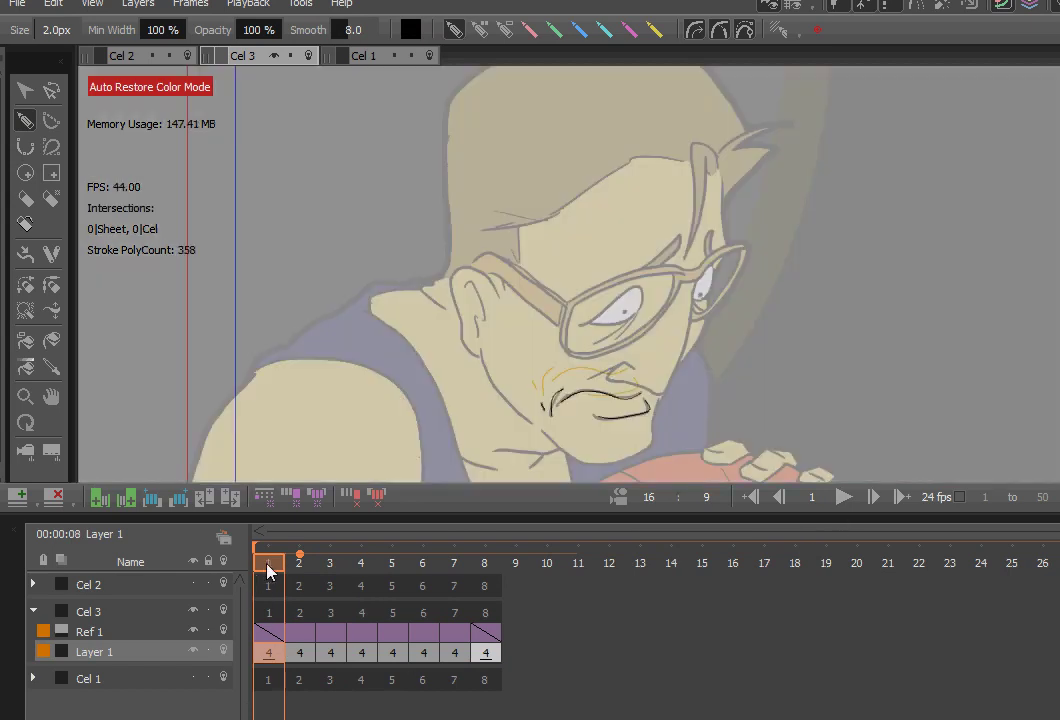
# Duplicate Layer 1 frames 1–8 as a reversed copy, played in reverse 1 time
pyautogui.moveTo(272, 568); pyautogui.dragTo(477, 604)
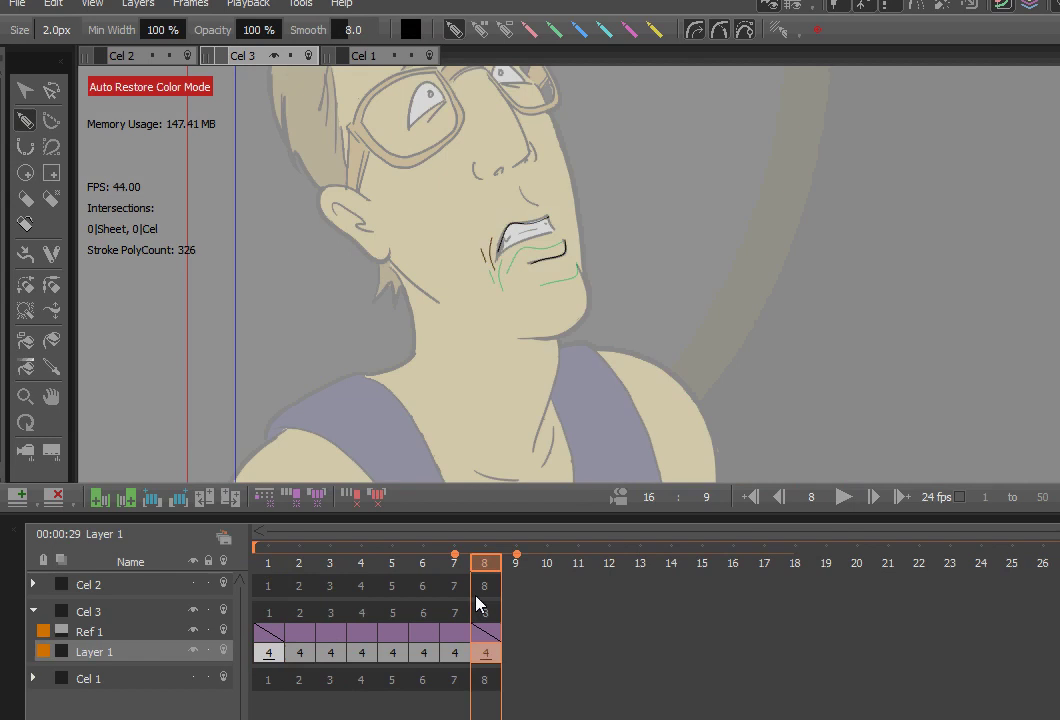
pyautogui.moveTo(482, 655); pyautogui.dragTo(268, 655)
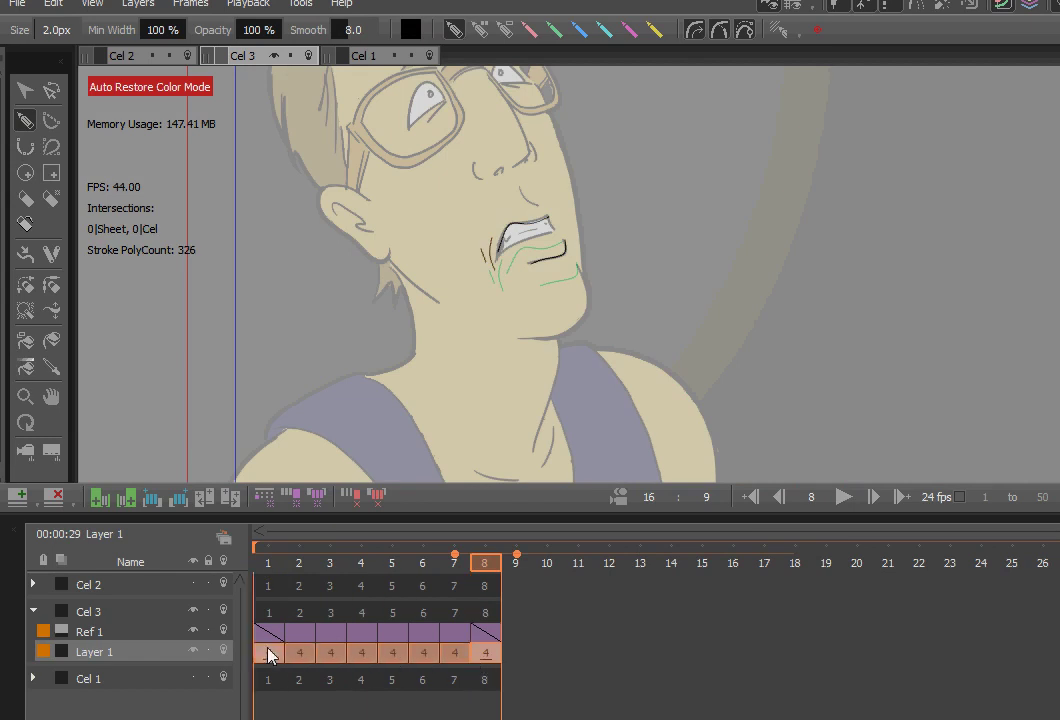
pyautogui.rightClick(482, 659)
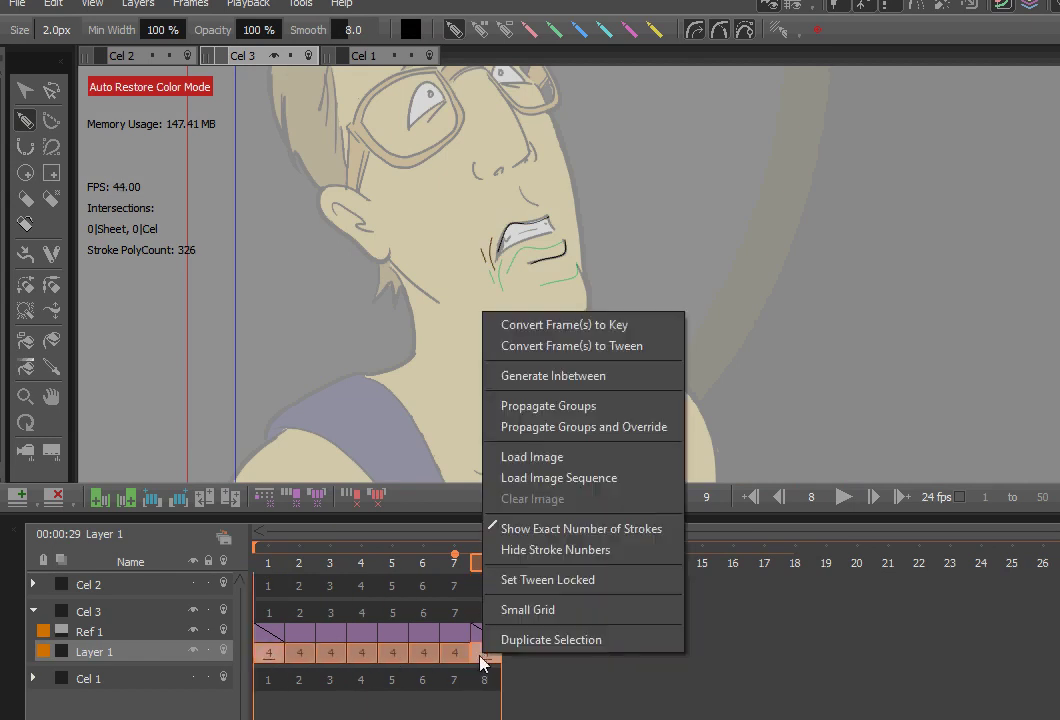
pyautogui.click(539, 643)
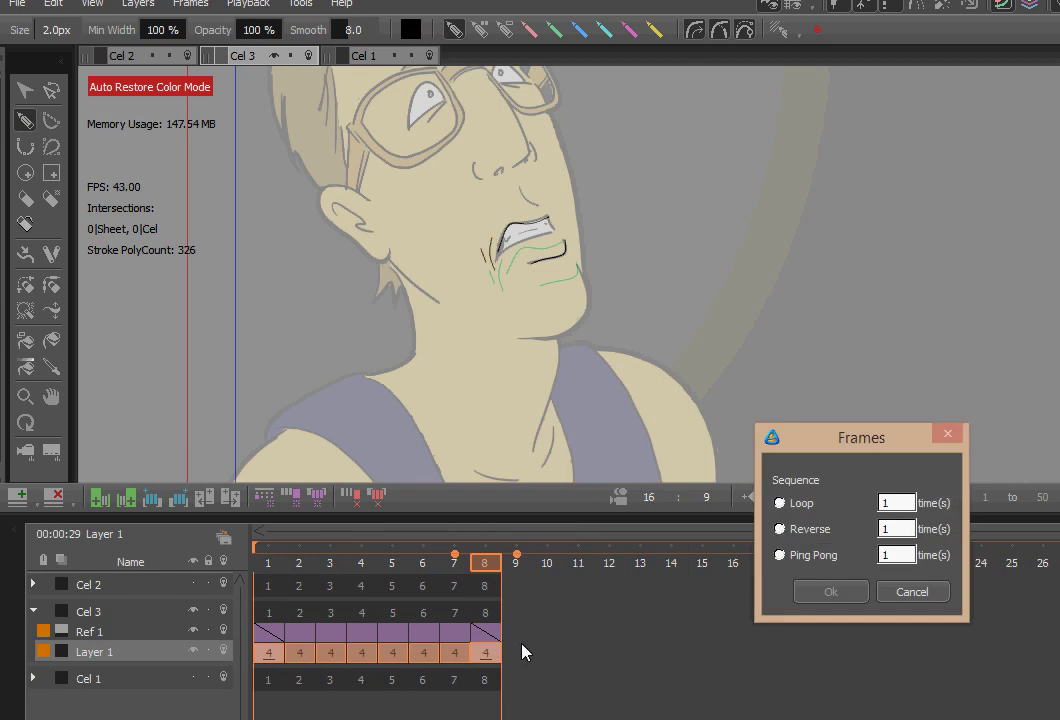
pyautogui.click(780, 529)
pyautogui.click(831, 592)
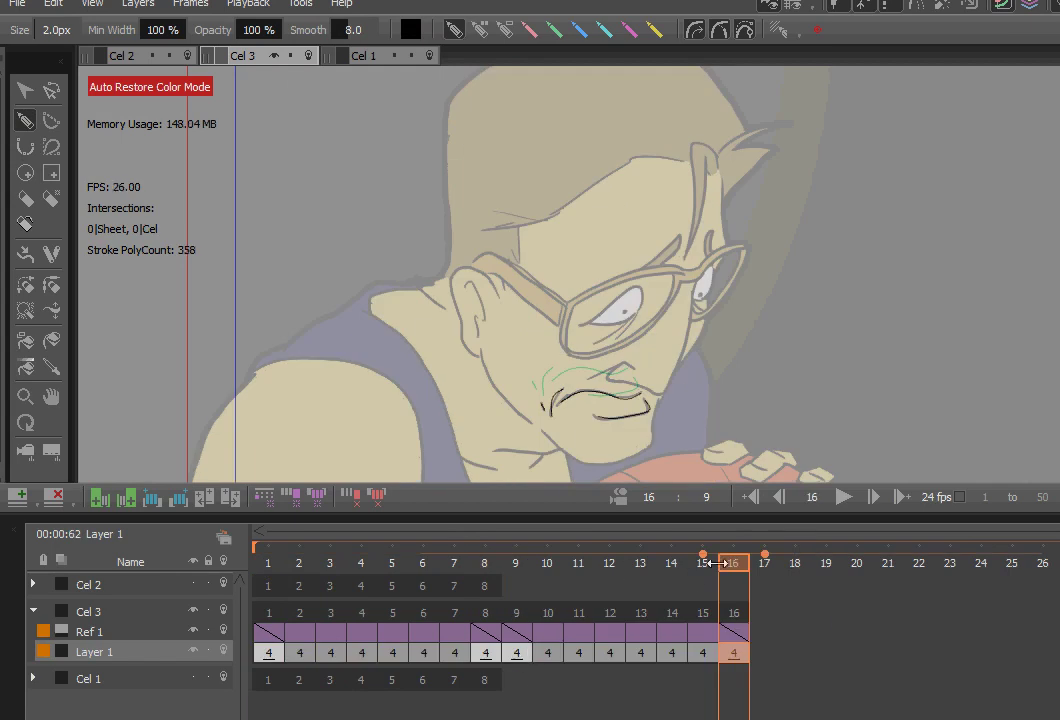
# Check frame 12 of the reversed copy and reselect frames 1–8, dismissing the frame options
pyautogui.moveTo(728, 563)
pyautogui.mouseDown()
pyautogui.moveTo(497, 563)
pyautogui.moveTo(727, 603)
pyautogui.moveTo(485, 604)
pyautogui.mouseUp()
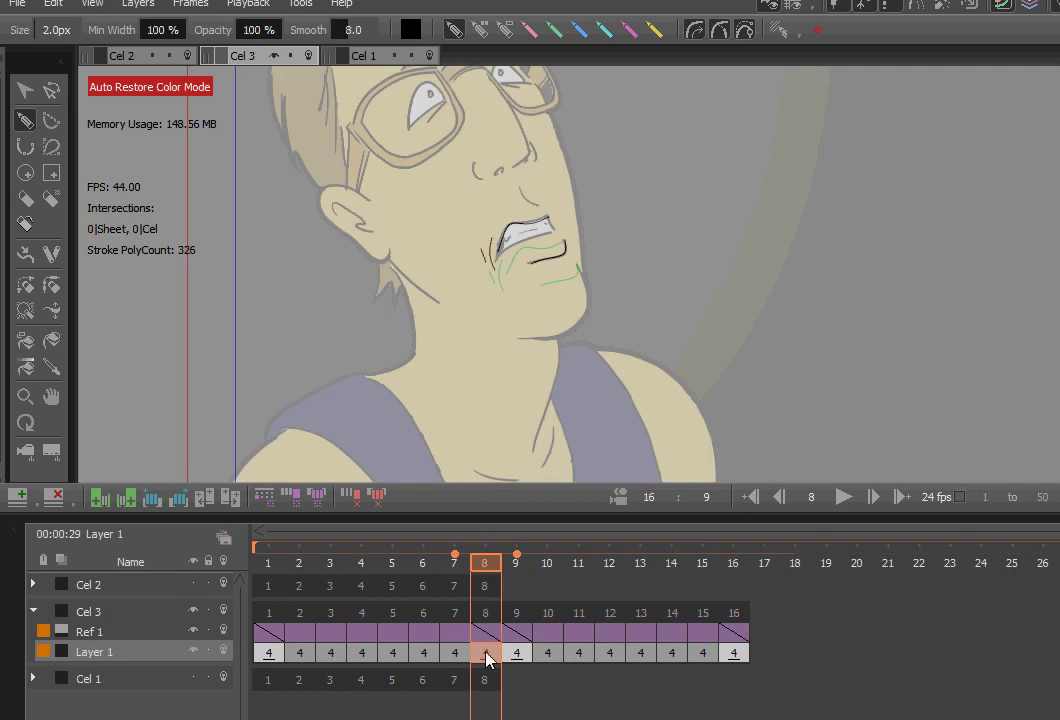
pyautogui.moveTo(487, 658); pyautogui.dragTo(284, 670)
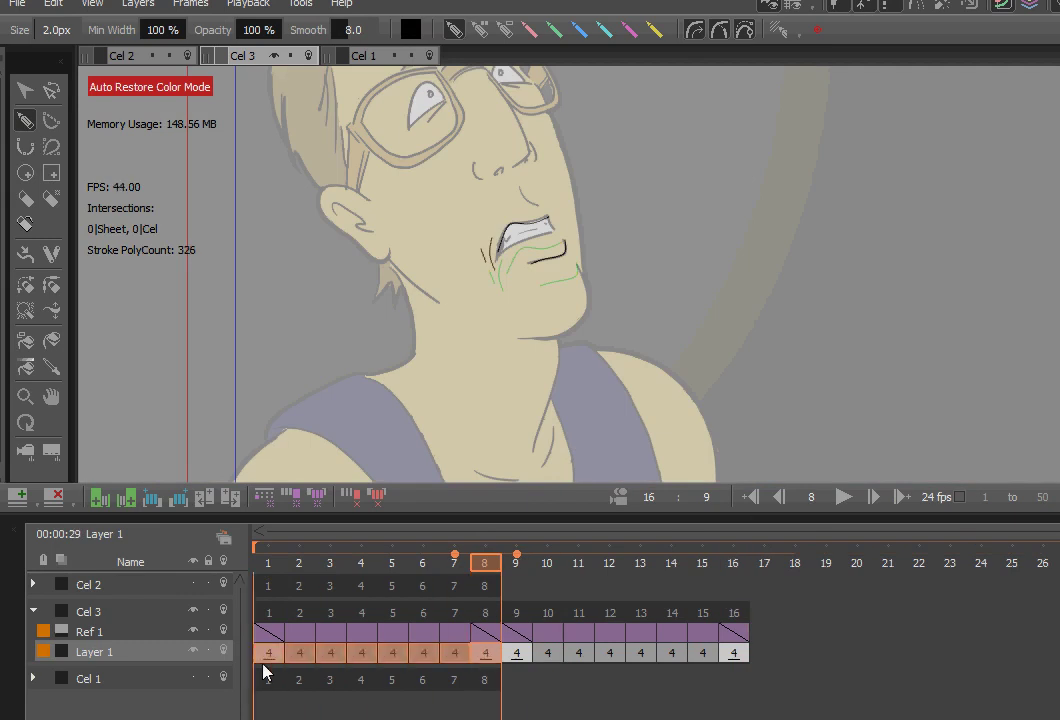
pyautogui.rightClick(383, 663)
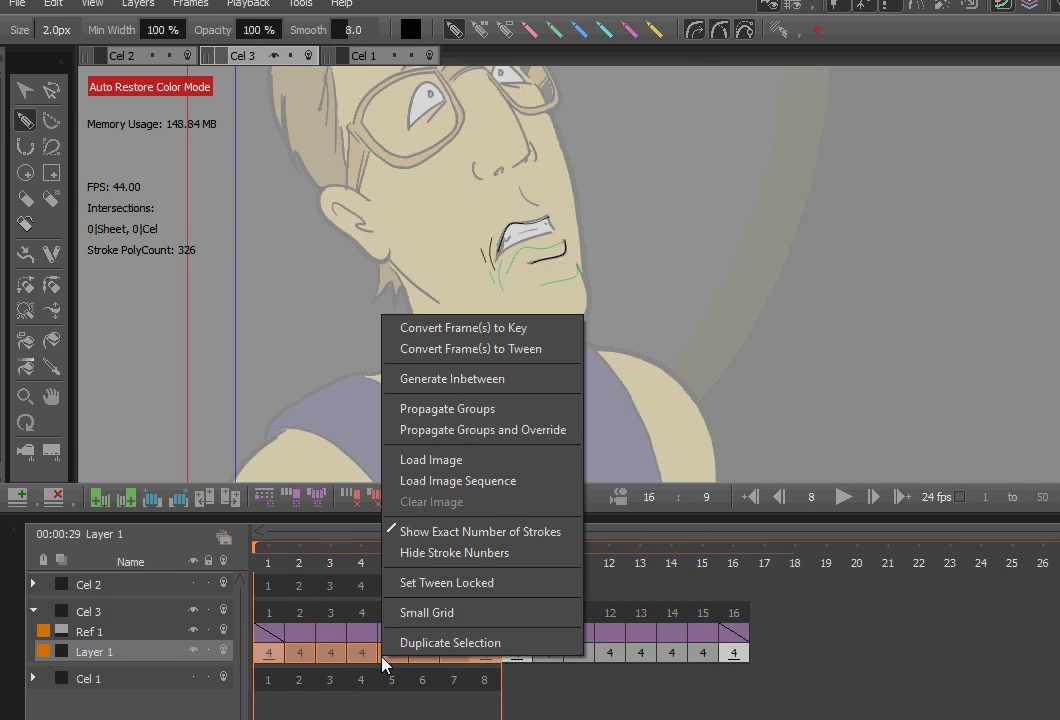
pyautogui.press('Escape')
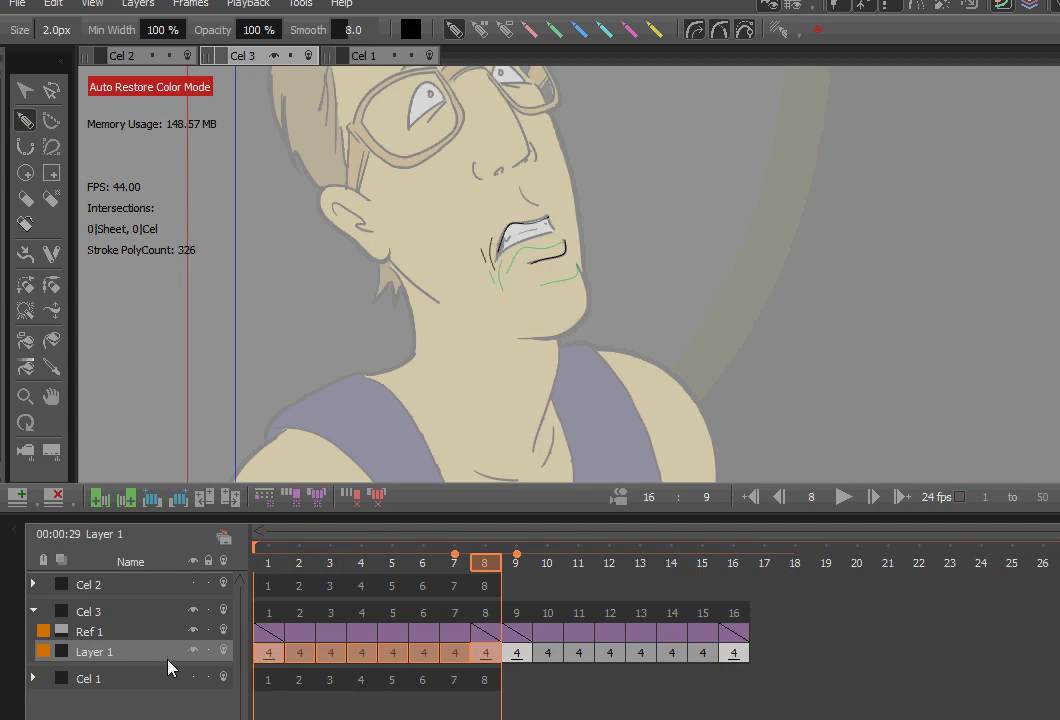
# Browse the Edit menu and Layer 1's layer commands without choosing anything
pyautogui.click(56, 8)
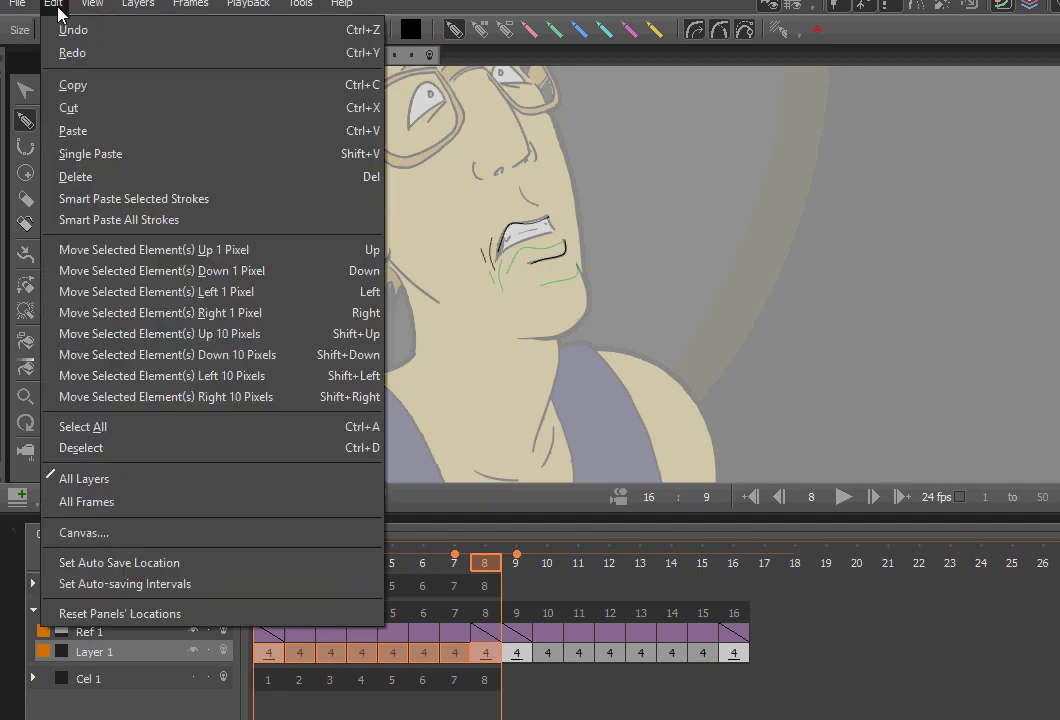
pyautogui.click(90, 106)
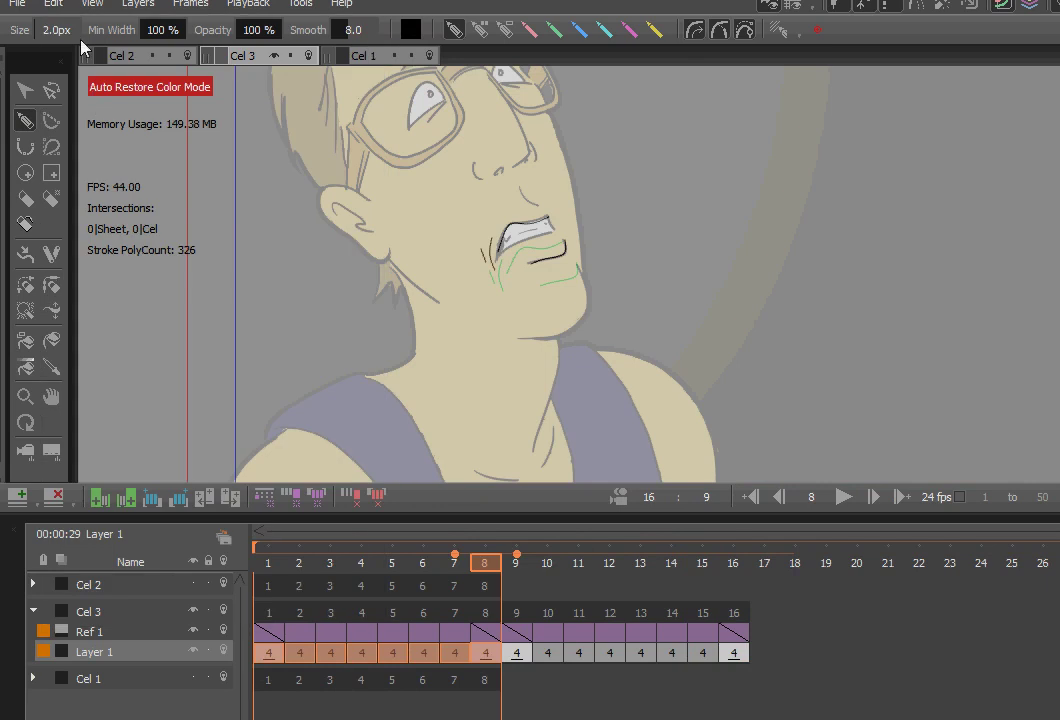
pyautogui.rightClick(142, 652)
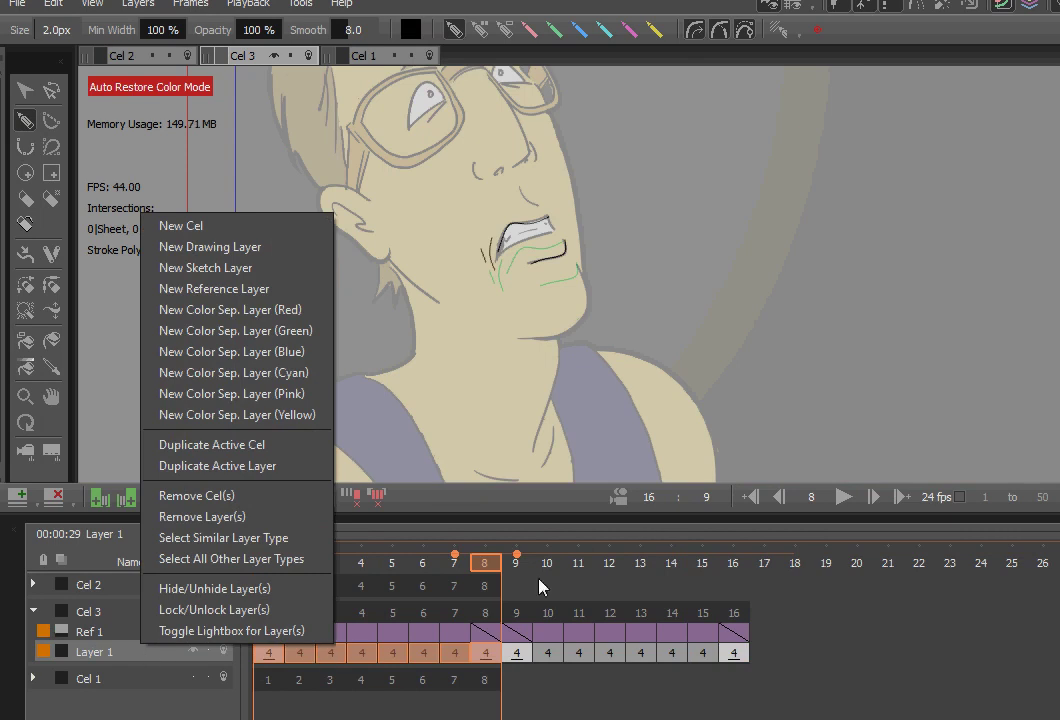
pyautogui.click(485, 567)
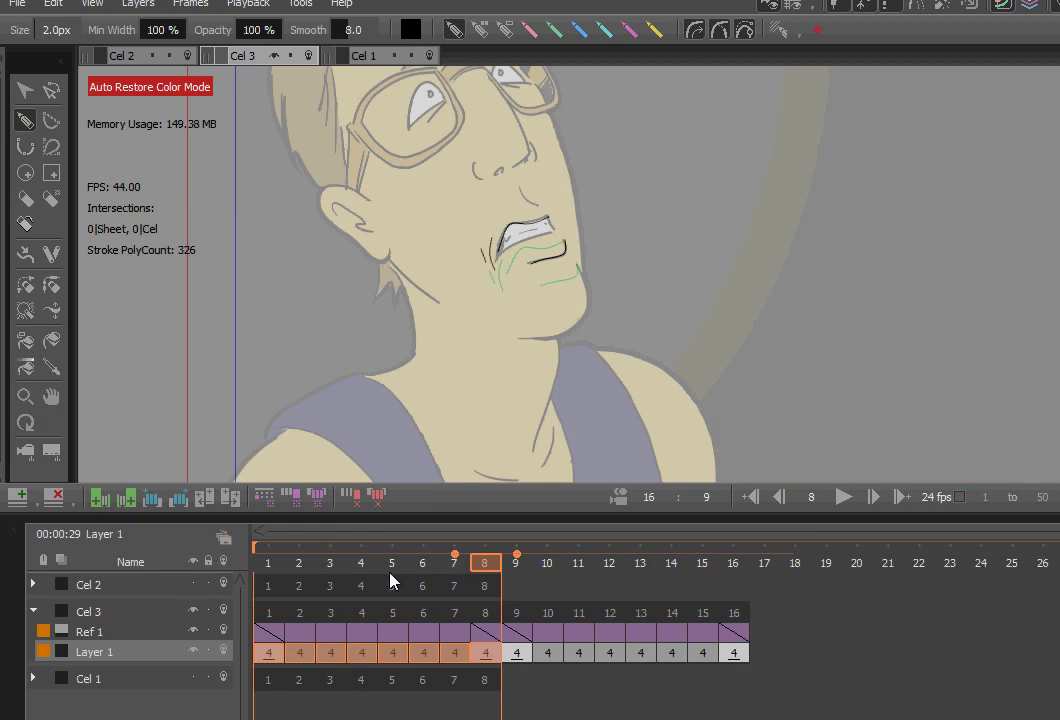
# Remove the selected Layer 1 frames, confirm the deletion, and scrub the shortened animation
pyautogui.click(356, 499)
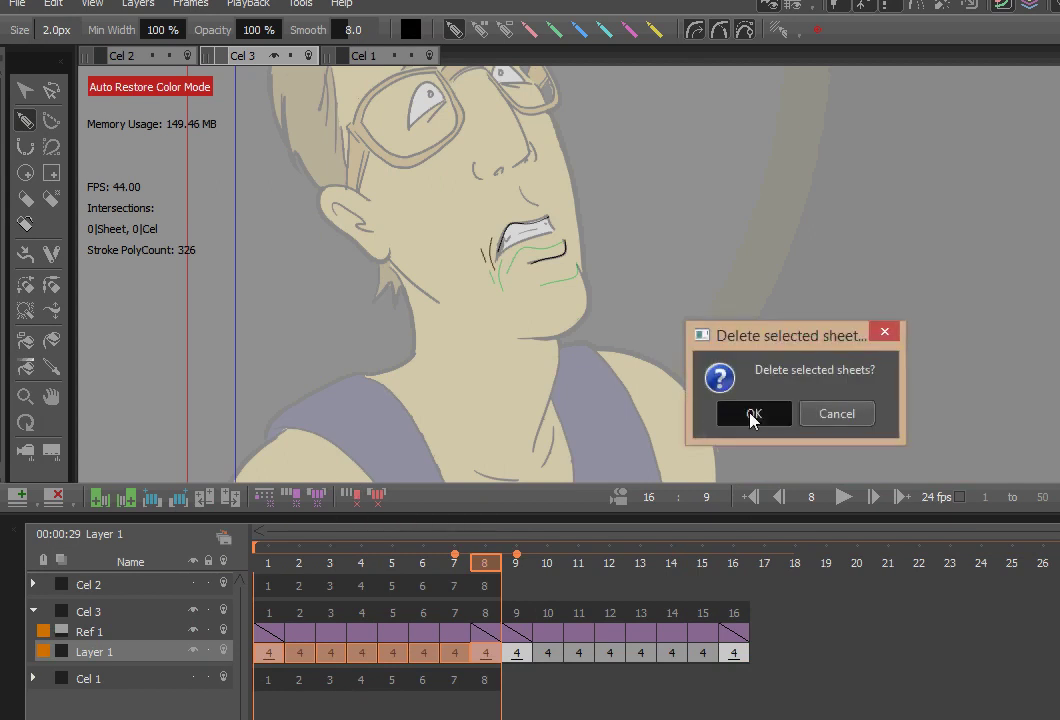
pyautogui.click(752, 414)
pyautogui.moveTo(490, 565)
pyautogui.mouseDown()
pyautogui.moveTo(435, 575)
pyautogui.moveTo(283, 560)
pyautogui.moveTo(476, 560)
pyautogui.mouseUp()
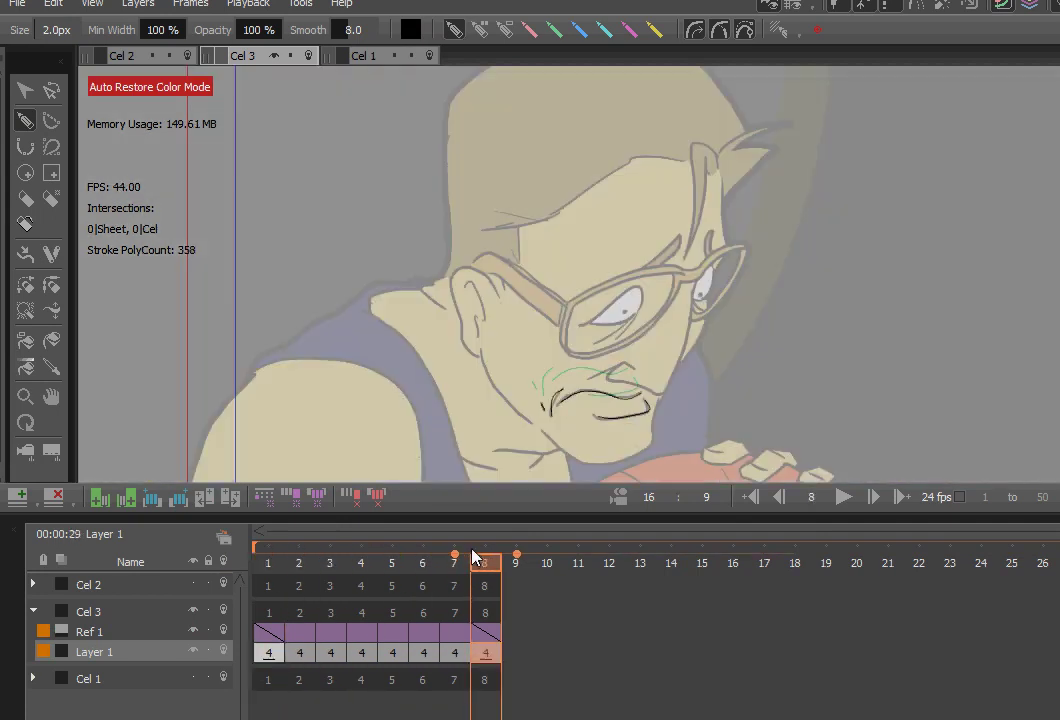
# Check frame 5, scrub back to frame 1, and expand the Cel 1 group
pyautogui.click(390, 585)
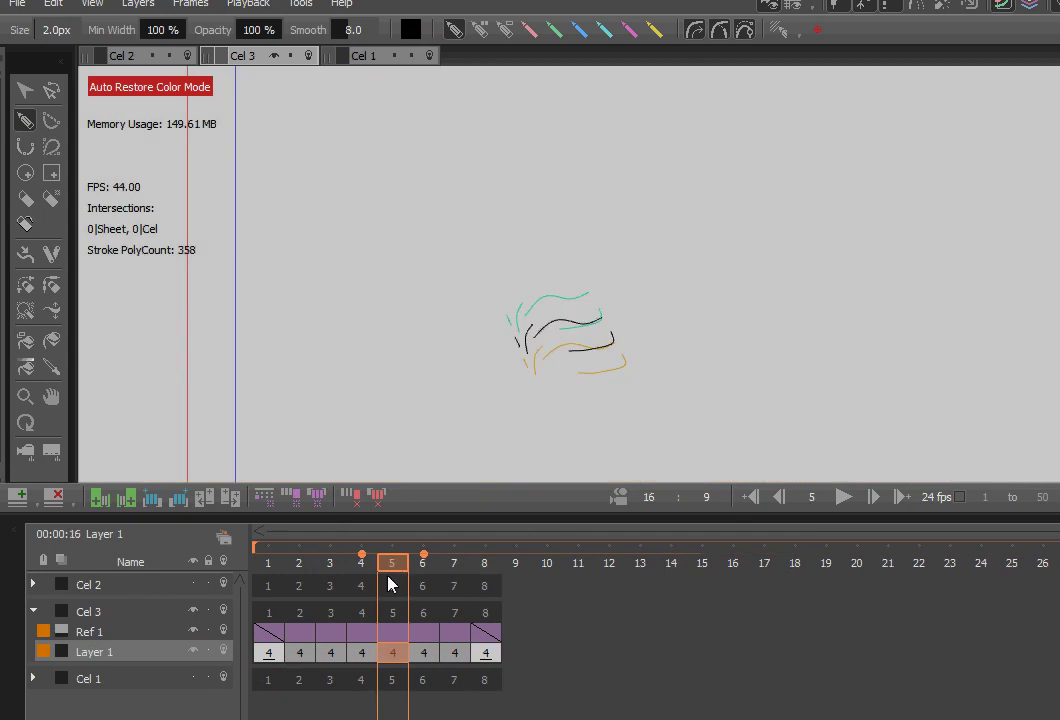
pyautogui.moveTo(390, 585); pyautogui.dragTo(267, 582)
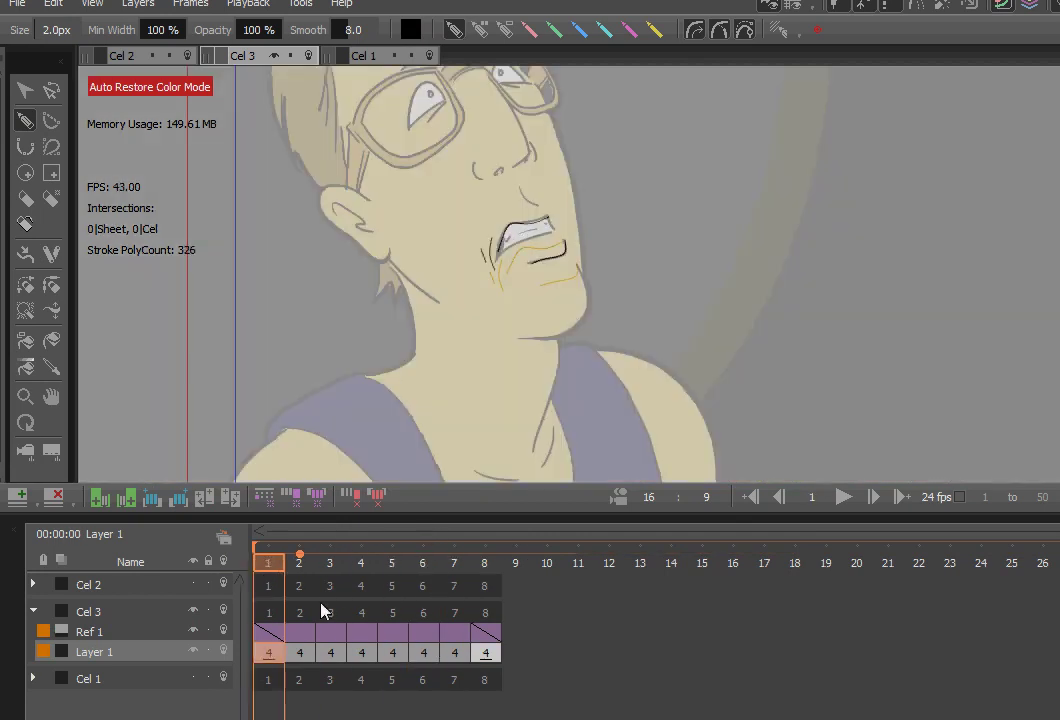
pyautogui.click(34, 679)
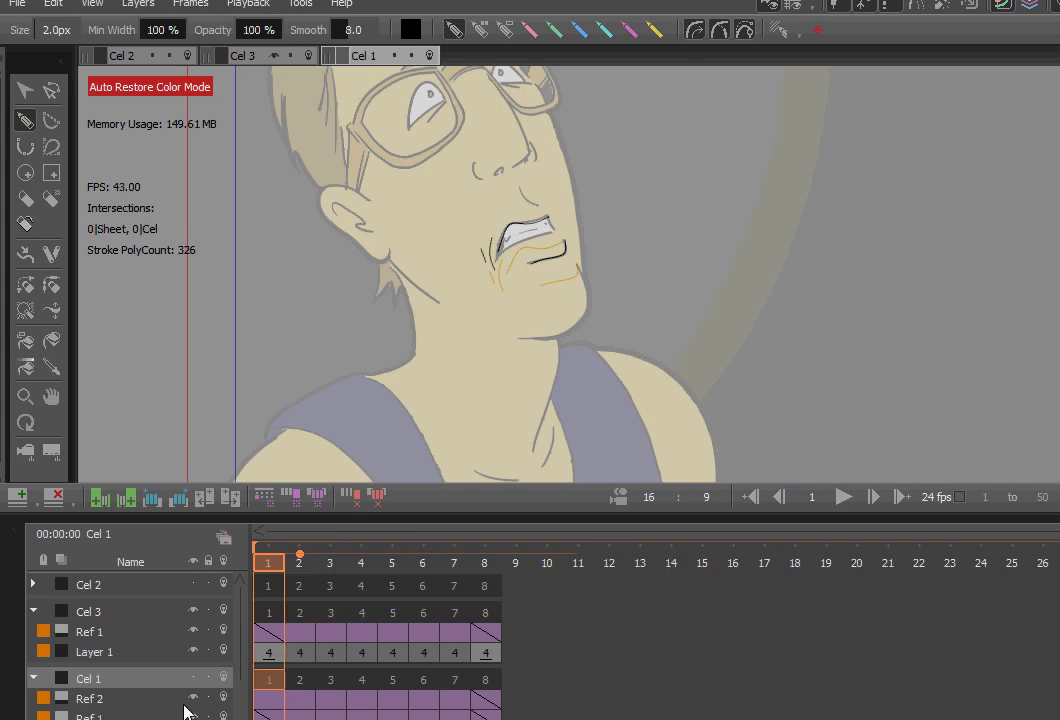
# Compare frames 1 and 2, then undo the stray stroke near the mouth on frame 2
pyautogui.click(300, 566)
pyautogui.click(268, 566)
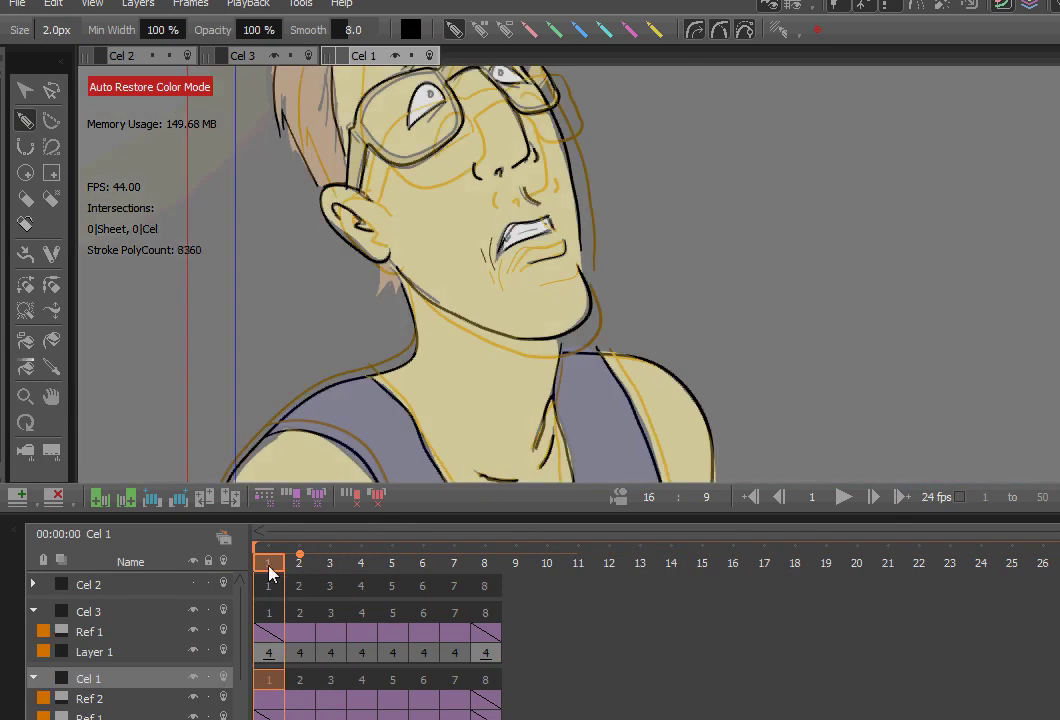
pyautogui.click(308, 572)
pyautogui.hotkey('ctrl', 'z')
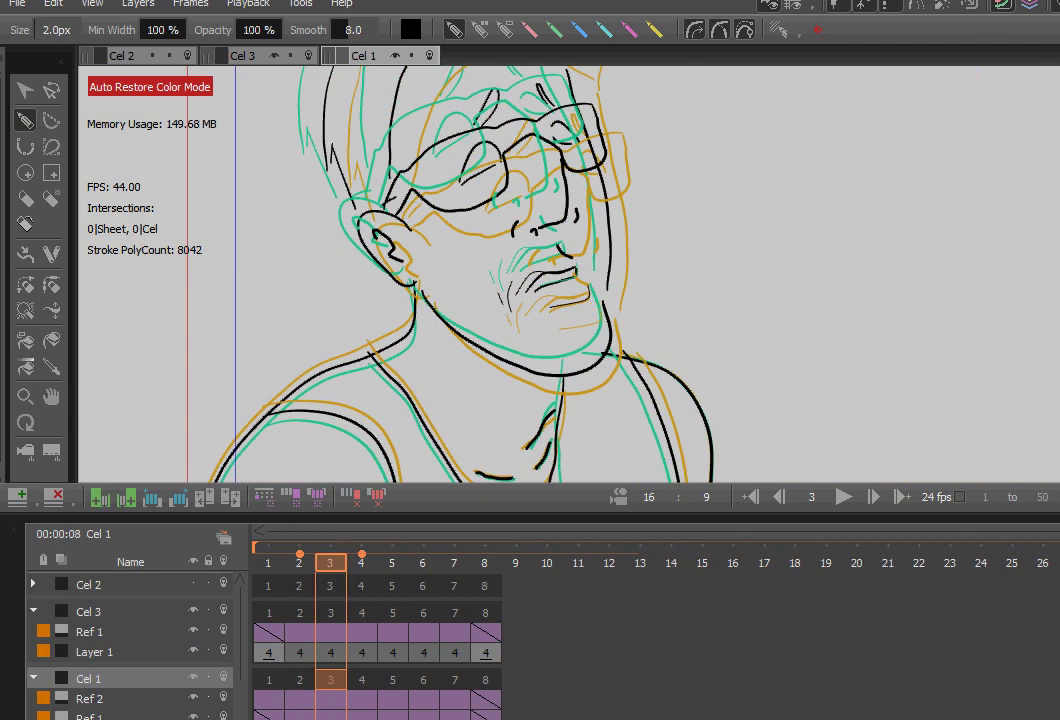
# Turn off onion skin and scrub through frames 1–6, ending on frame 4
pyautogui.click(873, 6)
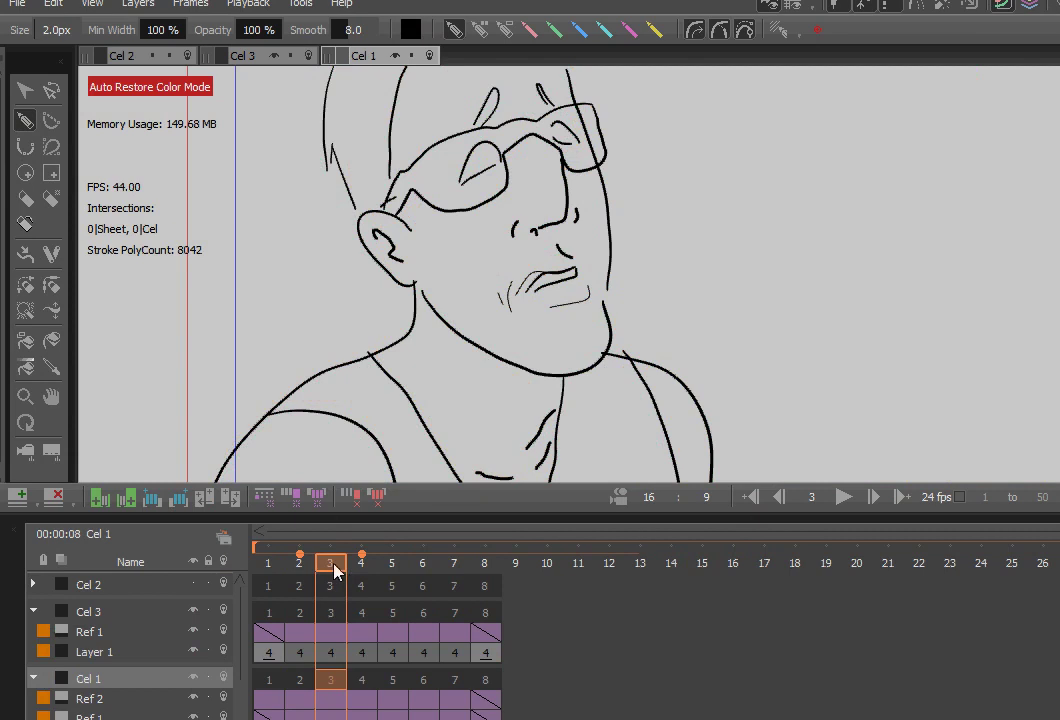
pyautogui.moveTo(335, 570)
pyautogui.mouseDown()
pyautogui.moveTo(390, 570)
pyautogui.moveTo(244, 570)
pyautogui.moveTo(452, 590)
pyautogui.moveTo(251, 590)
pyautogui.mouseUp()
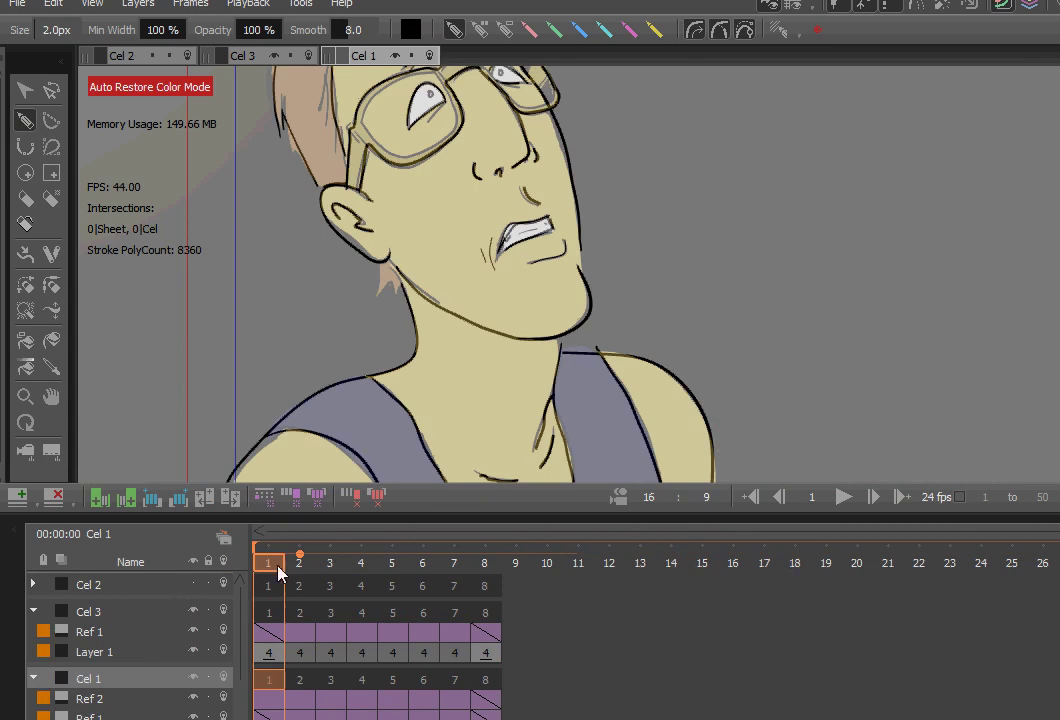
pyautogui.moveTo(288, 567)
pyautogui.mouseDown()
pyautogui.moveTo(413, 590)
pyautogui.moveTo(293, 587)
pyautogui.moveTo(392, 585)
pyautogui.mouseUp()
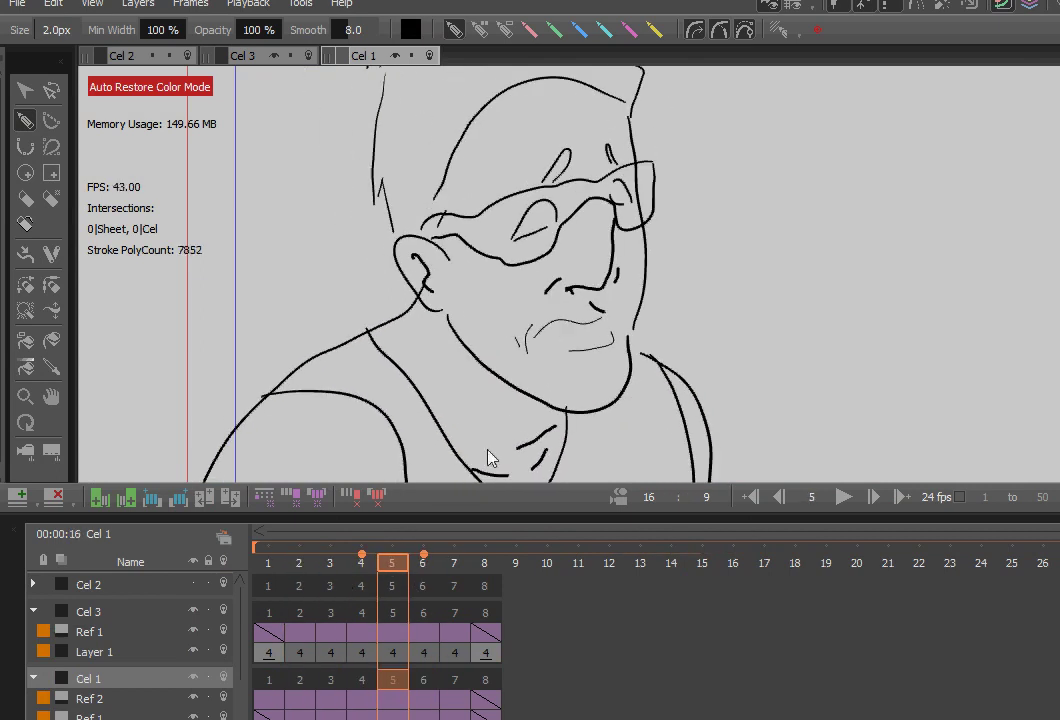
pyautogui.click(421, 558)
pyautogui.moveTo(443, 572); pyautogui.dragTo(360, 565)
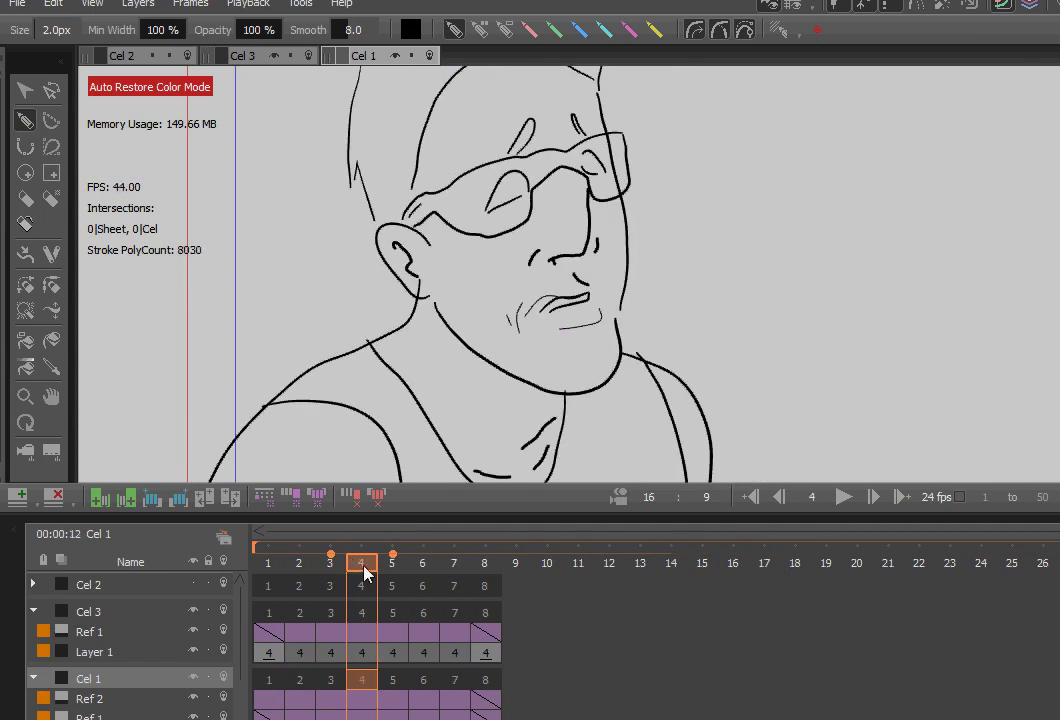
# Select frames 2–4 of Cel 3's Layer 1
pyautogui.click(361, 655)
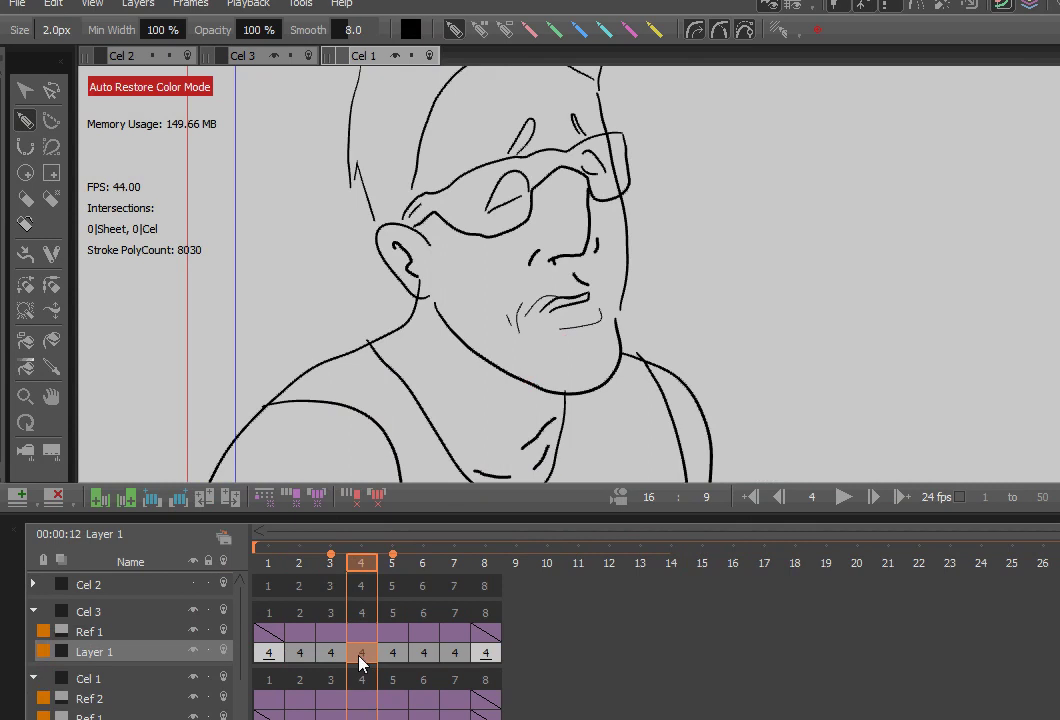
pyautogui.rightClick(360, 661)
pyautogui.click(348, 658)
pyautogui.moveTo(348, 658); pyautogui.dragTo(299, 652)
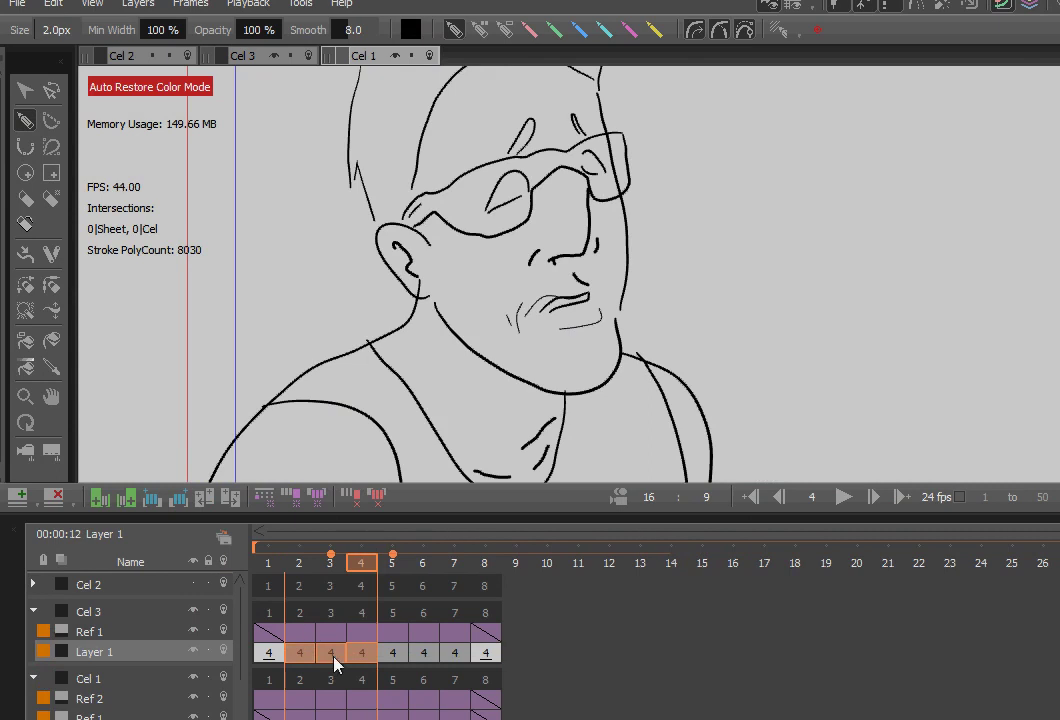
pyautogui.rightClick(334, 662)
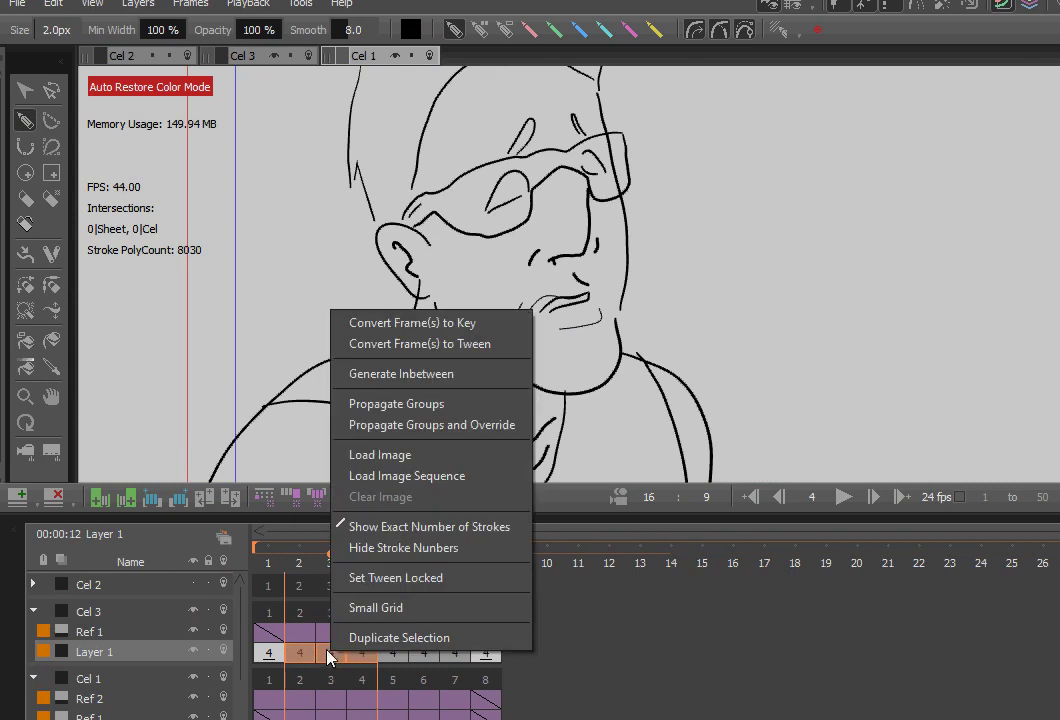
pyautogui.click(420, 580)
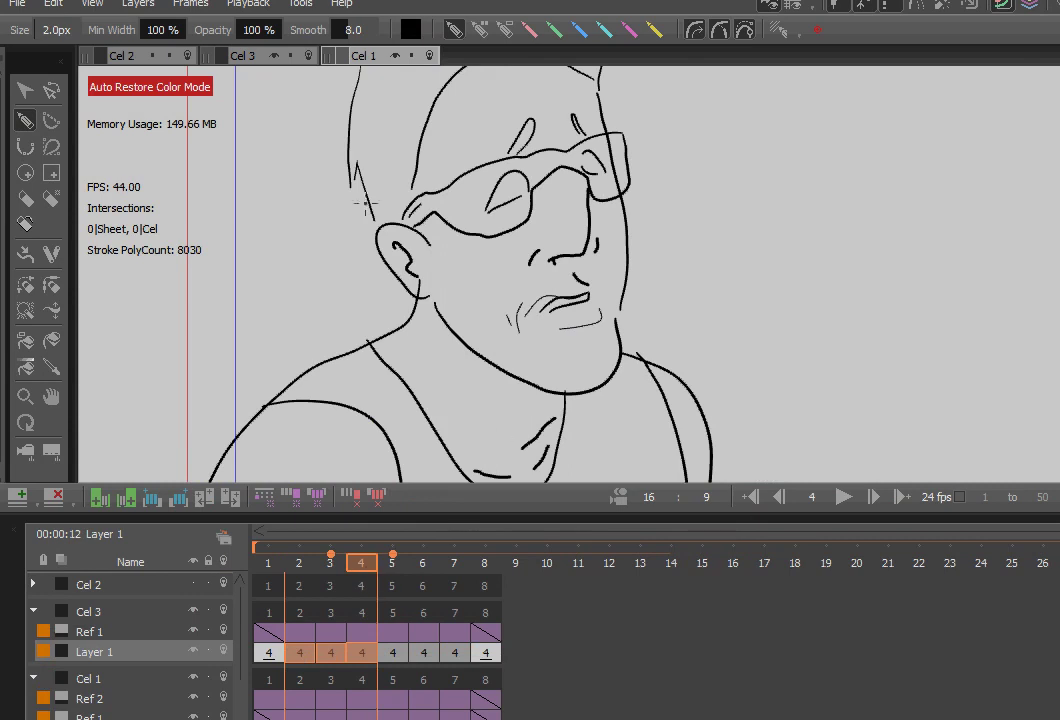
# With the Selection tool, delete the mouth strokes on frames 4 and 3
pyautogui.click(25, 91)
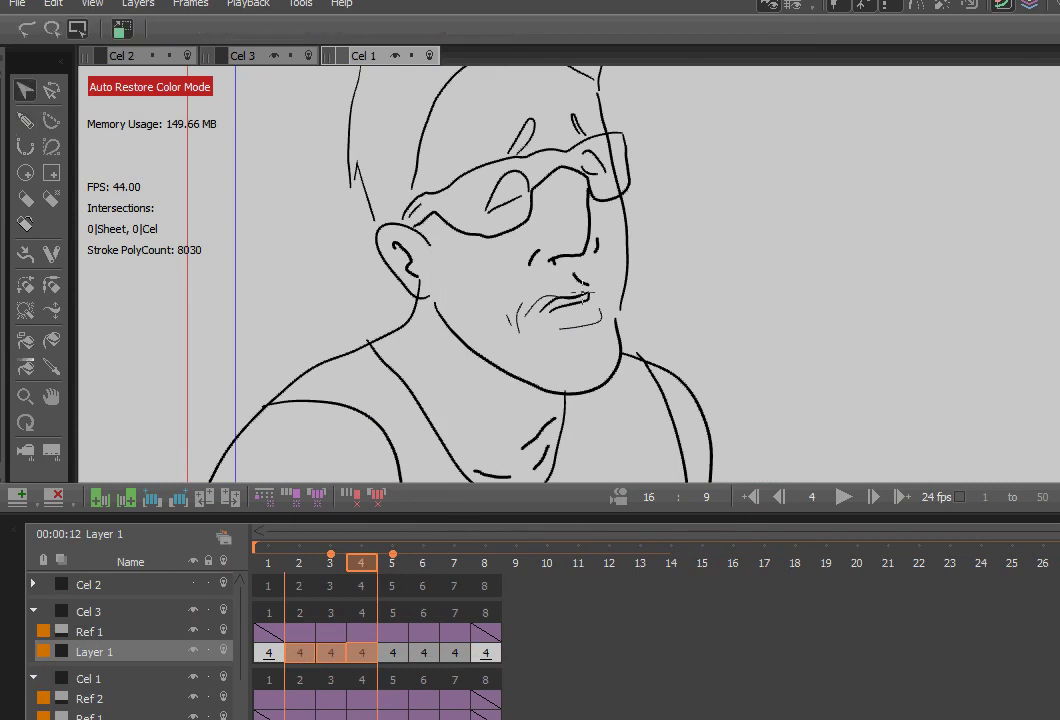
pyautogui.moveTo(494, 267); pyautogui.dragTo(640, 354)
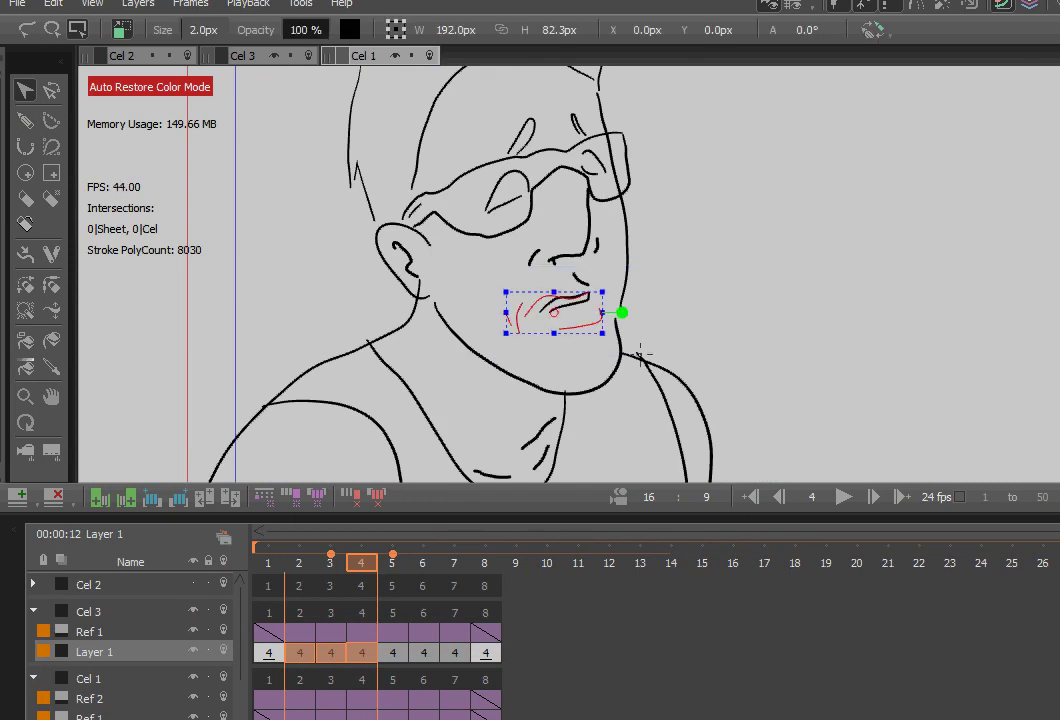
pyautogui.press('Delete')
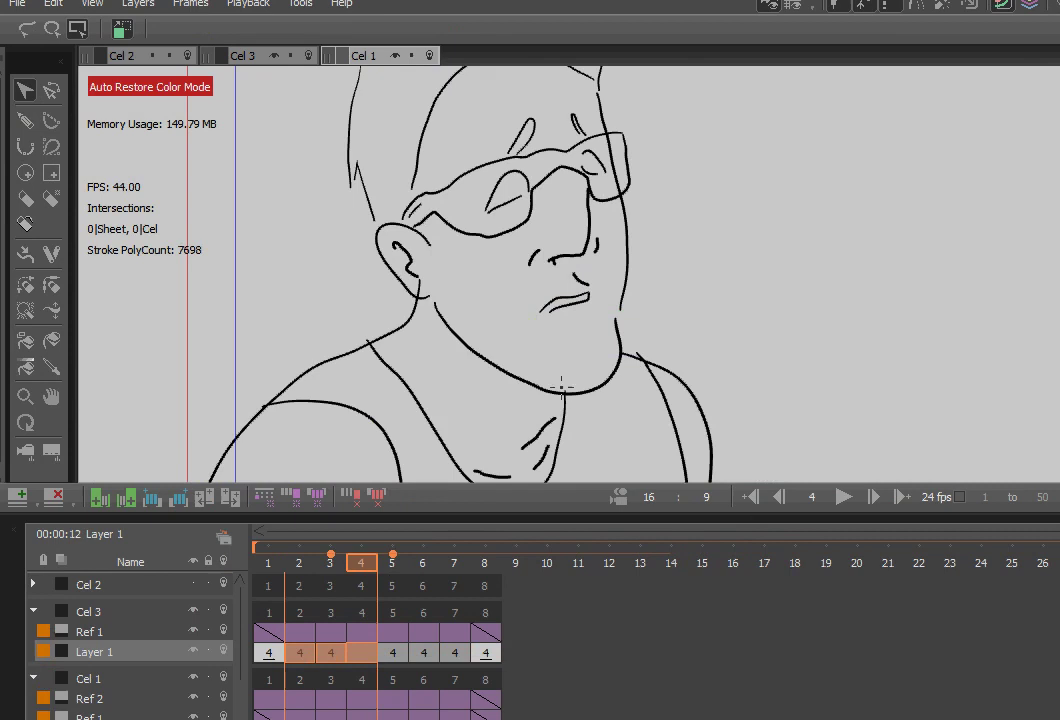
pyautogui.click(330, 570)
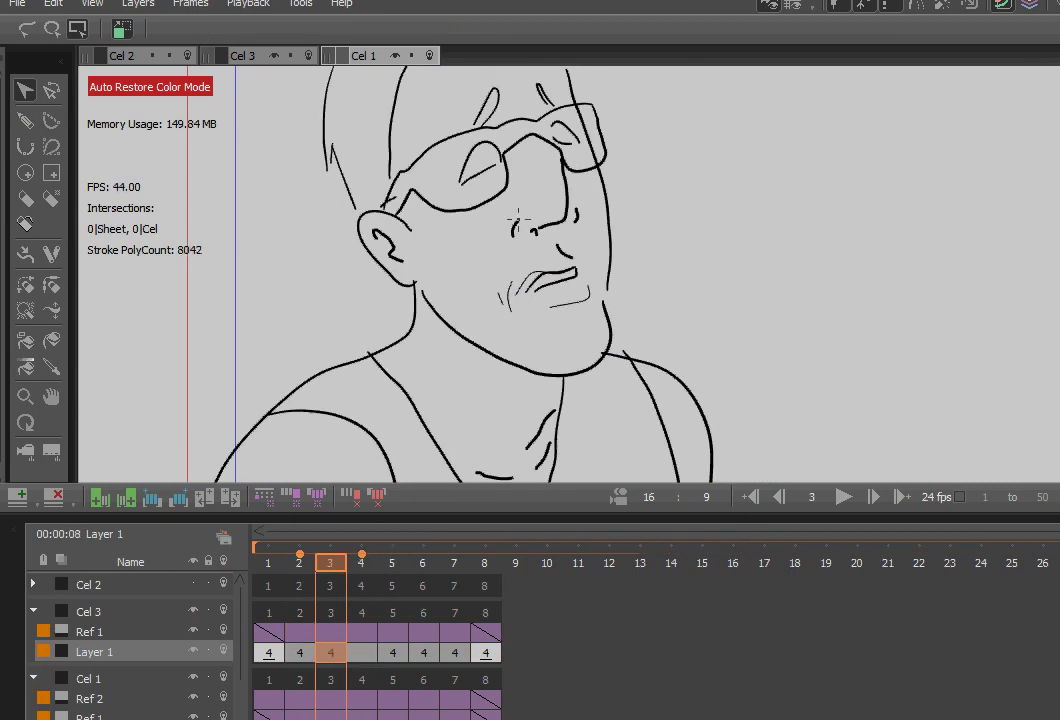
pyautogui.moveTo(590, 352); pyautogui.dragTo(630, 358)
pyautogui.press('Delete')
# Delete the mouth strokes on frames 2 and 1, then scrub to review
pyautogui.click(300, 565)
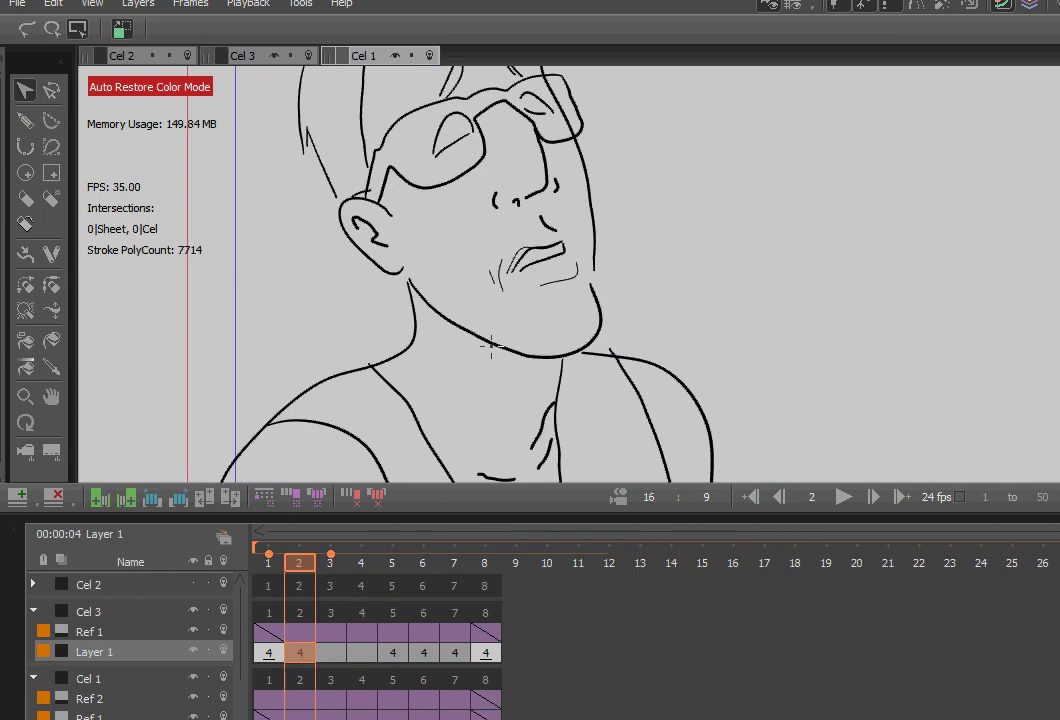
pyautogui.moveTo(473, 208); pyautogui.dragTo(590, 325)
pyautogui.press('Delete')
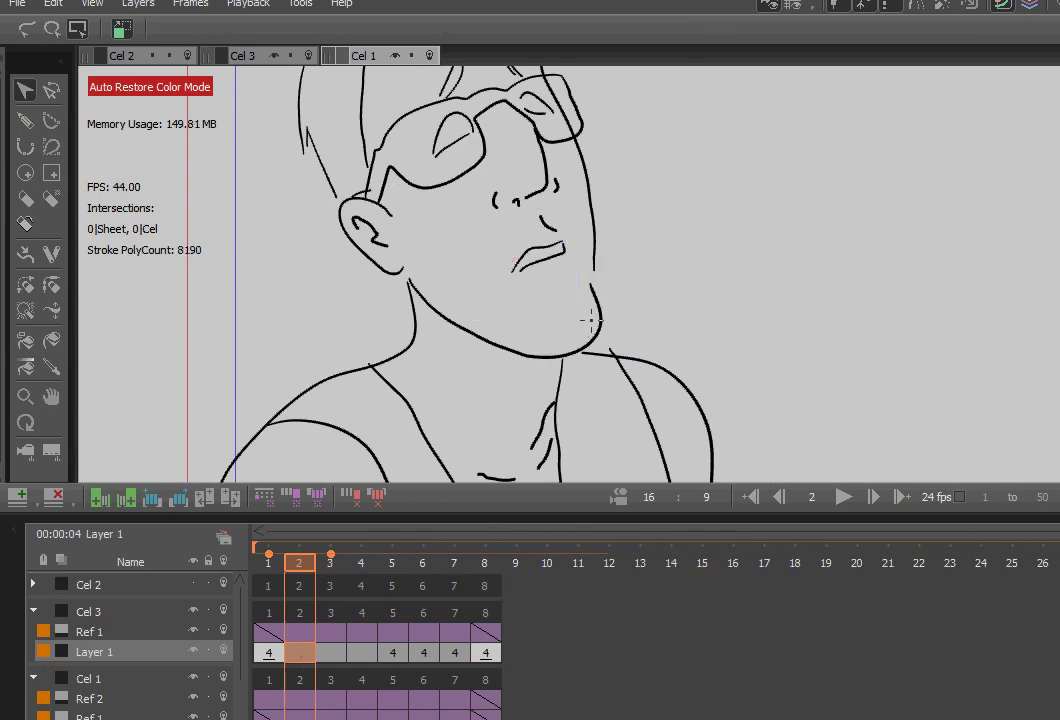
pyautogui.click(267, 564)
pyautogui.moveTo(458, 202)
pyautogui.mouseDown()
pyautogui.moveTo(476, 225)
pyautogui.moveTo(574, 276)
pyautogui.mouseUp()
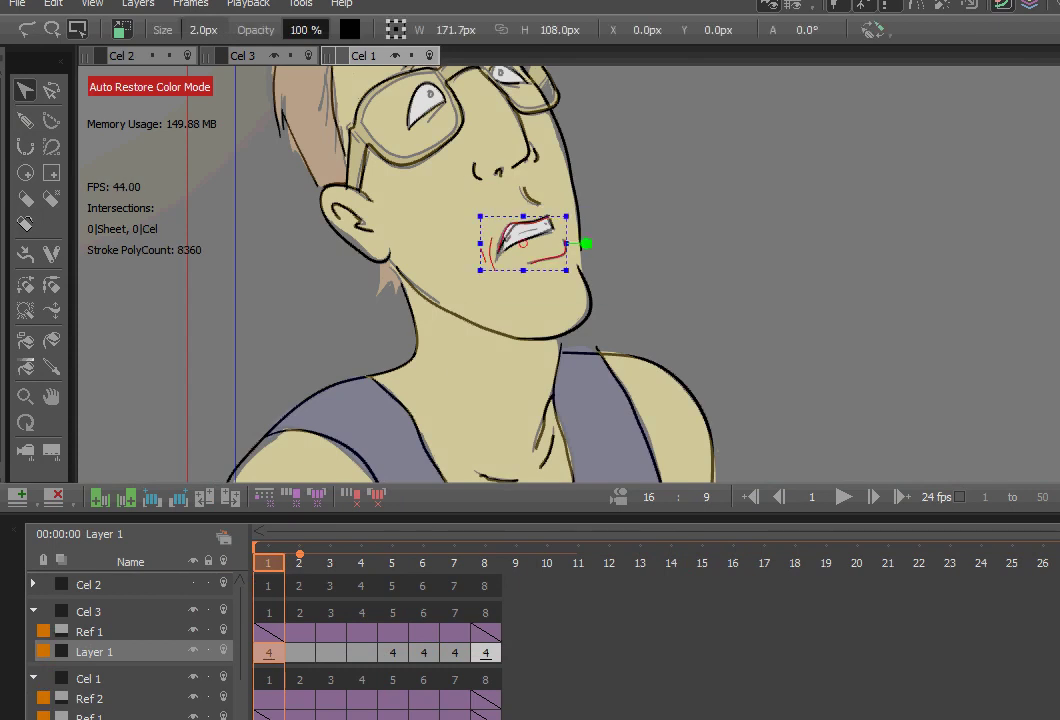
pyautogui.press('Delete')
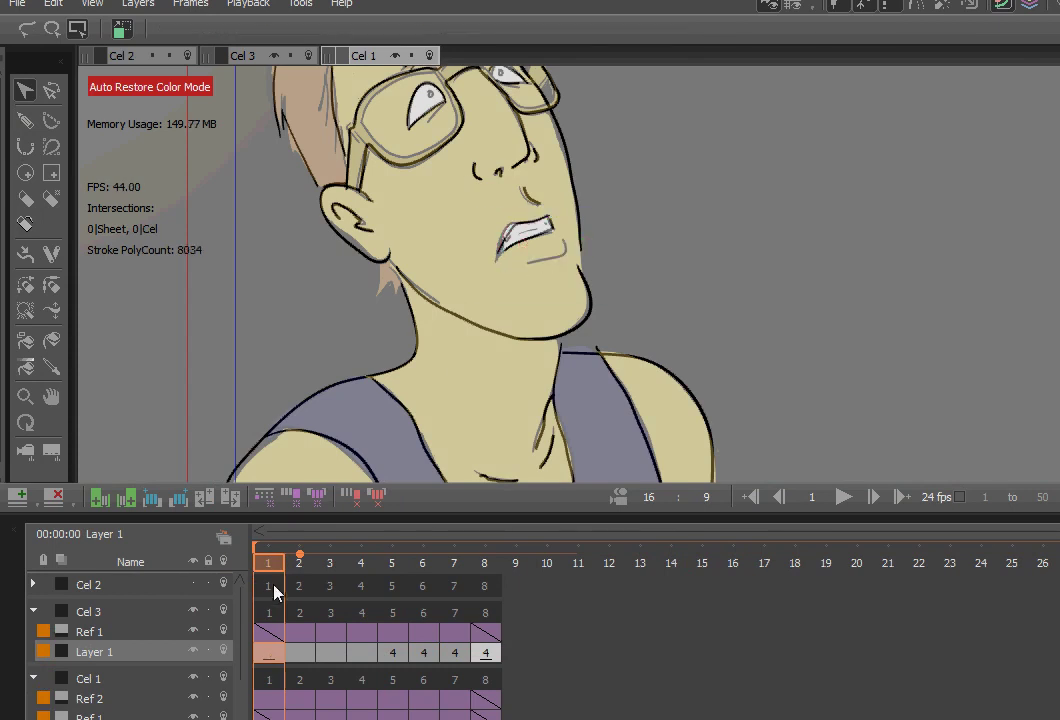
pyautogui.moveTo(270, 573)
pyautogui.mouseDown()
pyautogui.moveTo(461, 599)
pyautogui.moveTo(245, 577)
pyautogui.moveTo(485, 582)
pyautogui.moveTo(260, 580)
pyautogui.mouseUp()
pyautogui.moveTo(274, 573); pyautogui.dragTo(505, 601)
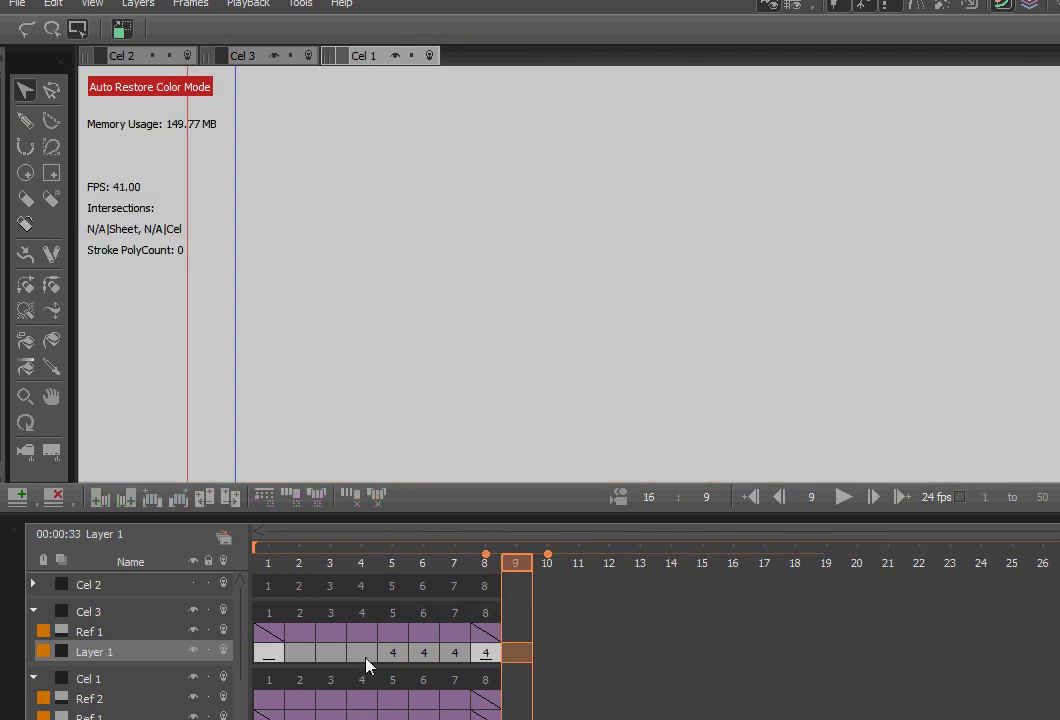
pyautogui.moveTo(484, 655); pyautogui.dragTo(241, 651)
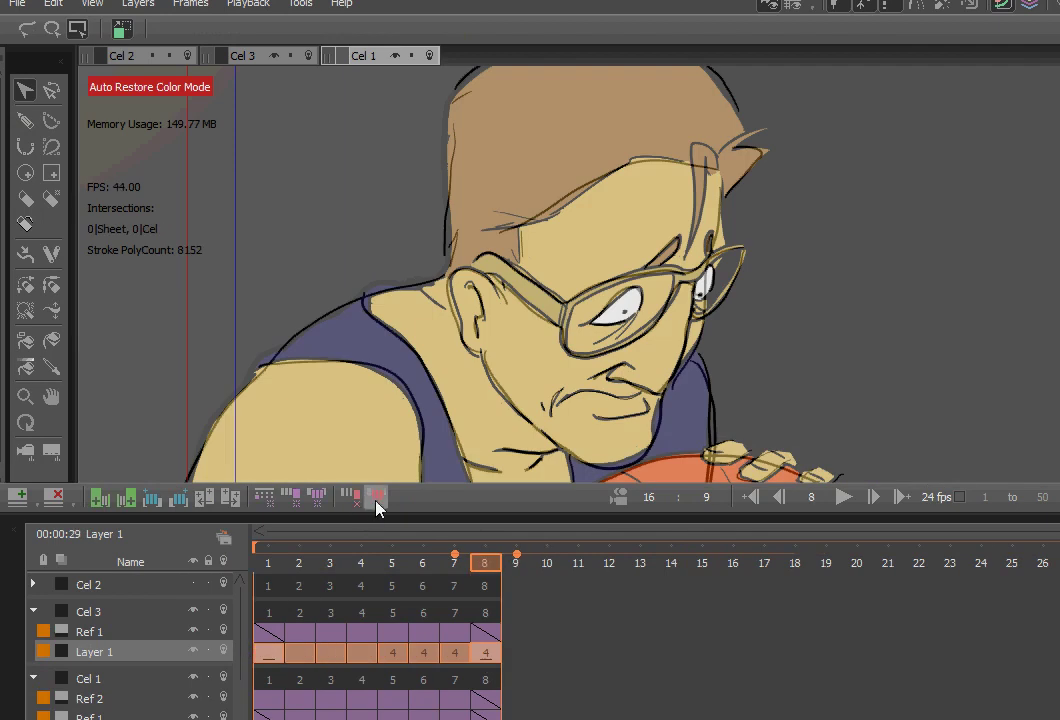
pyautogui.click(377, 505)
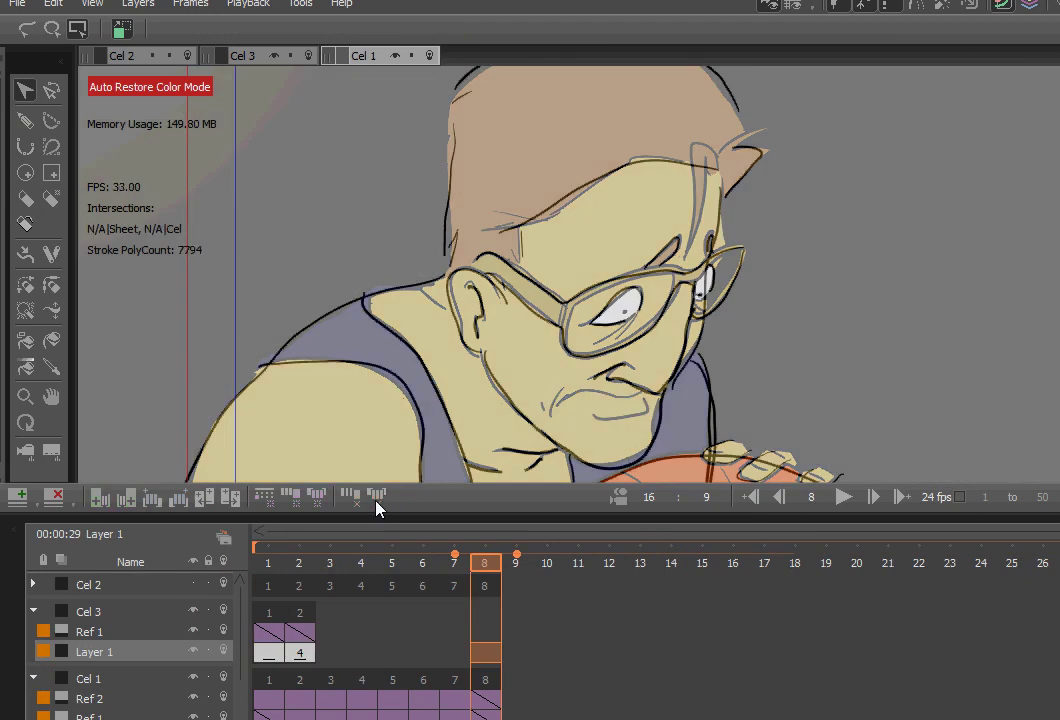
pyautogui.hotkey('ctrl', 'z')
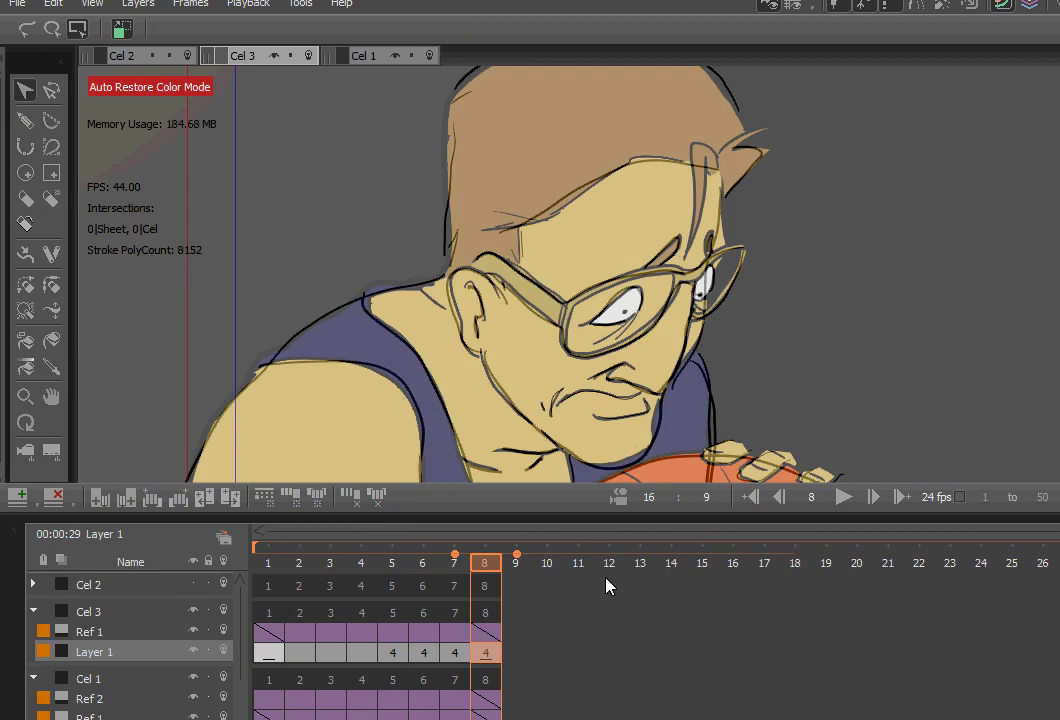